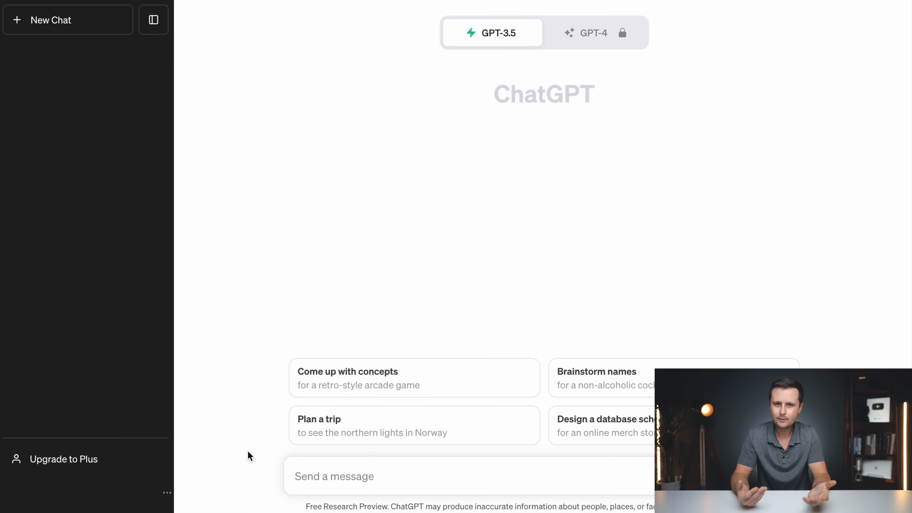
Send the prompt "write me a list of 50 hobbies"
{"action": "left_click", "coordinate": [318, 477]}
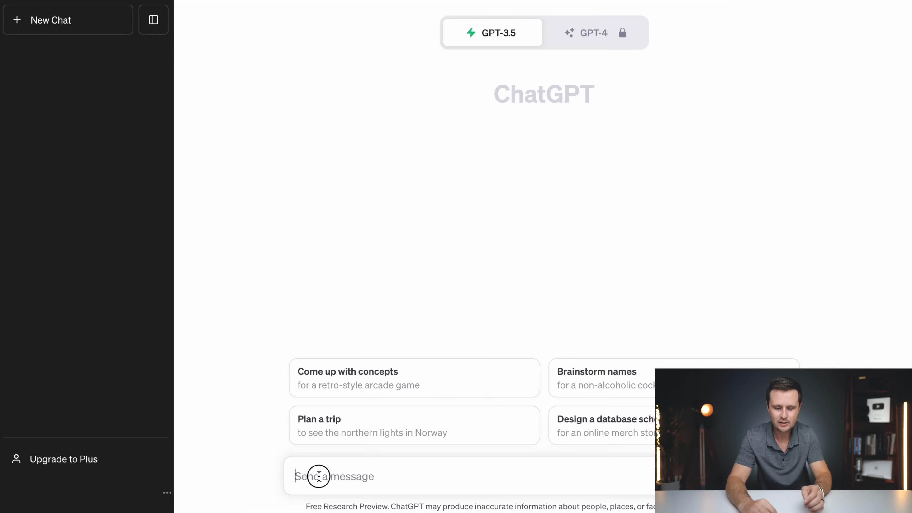
{"action": "type", "text": "write me a list "}
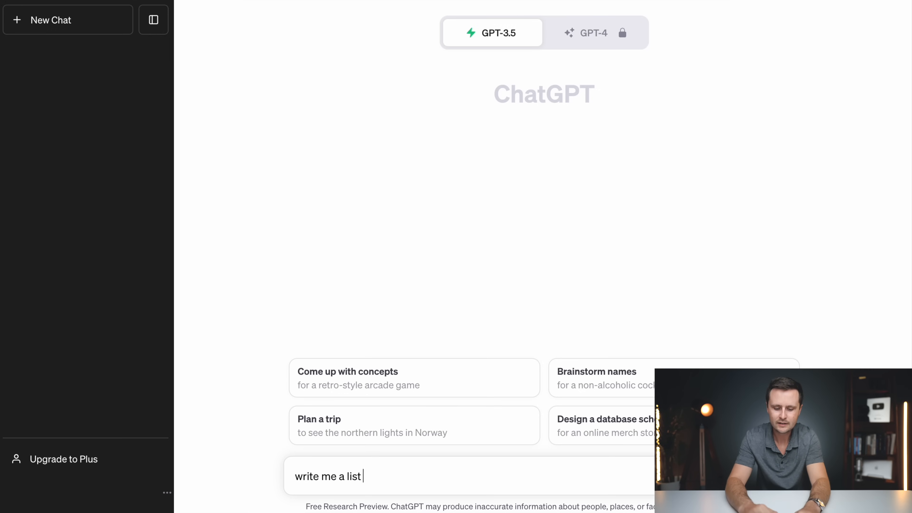
{"action": "type", "text": "of 50"}
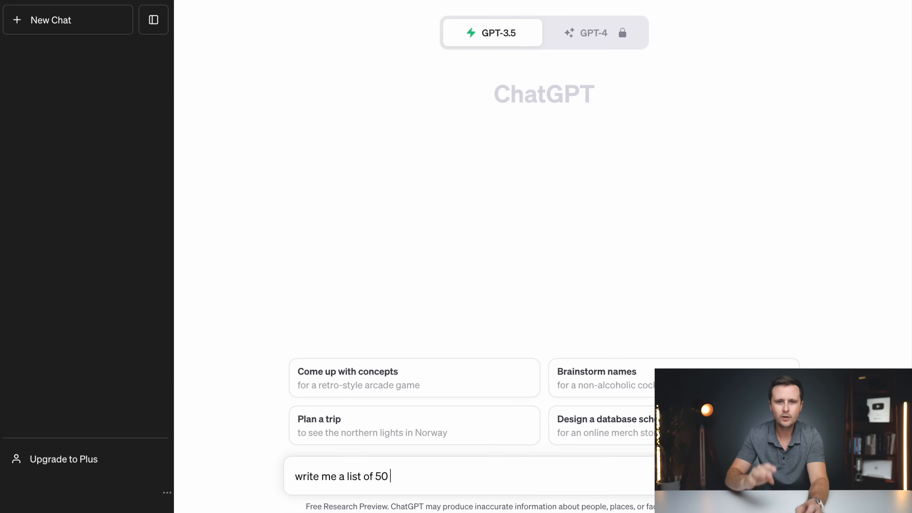
{"action": "type", "text": "hobbies"}
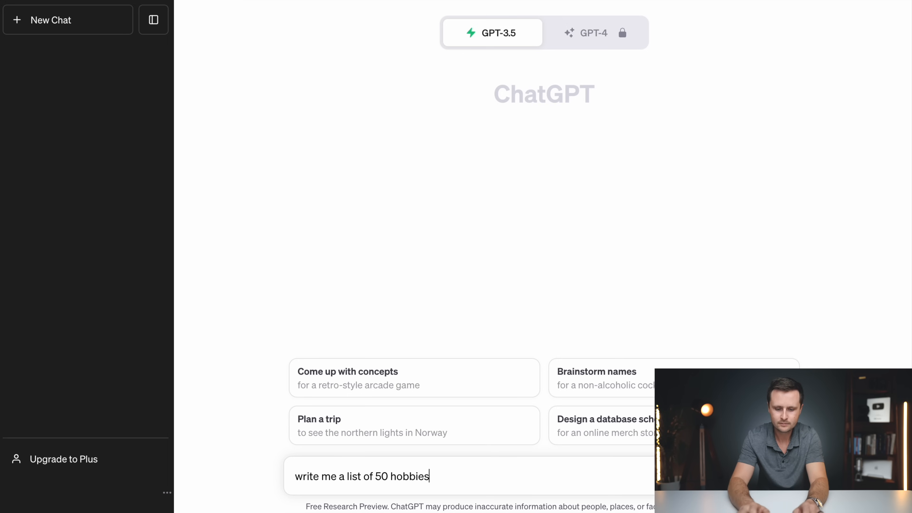
{"action": "key", "text": "Return"}
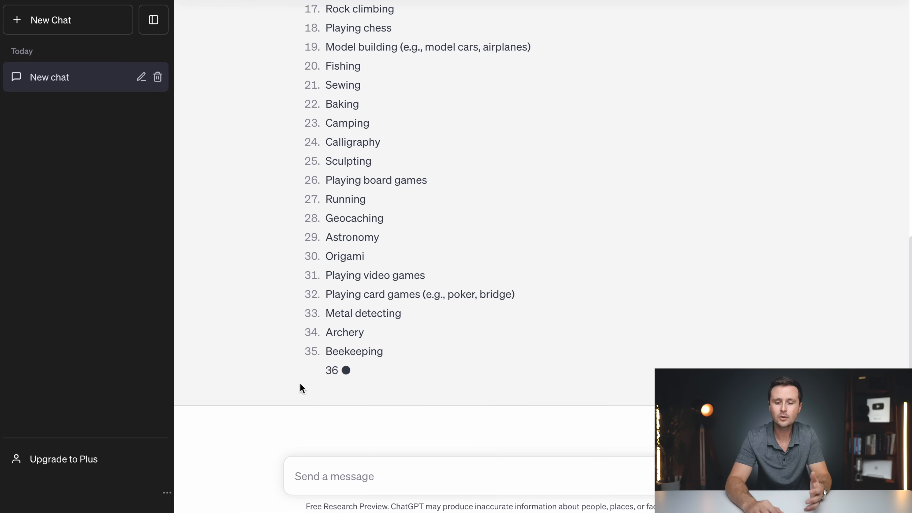
Copy the word "Hiking" from the generated list of hobbies
{"action": "scroll", "coordinate": [300, 383], "scroll_direction": "up", "scroll_amount": 3}
{"action": "scroll", "coordinate": [300, 383], "scroll_direction": "up", "scroll_amount": 10}
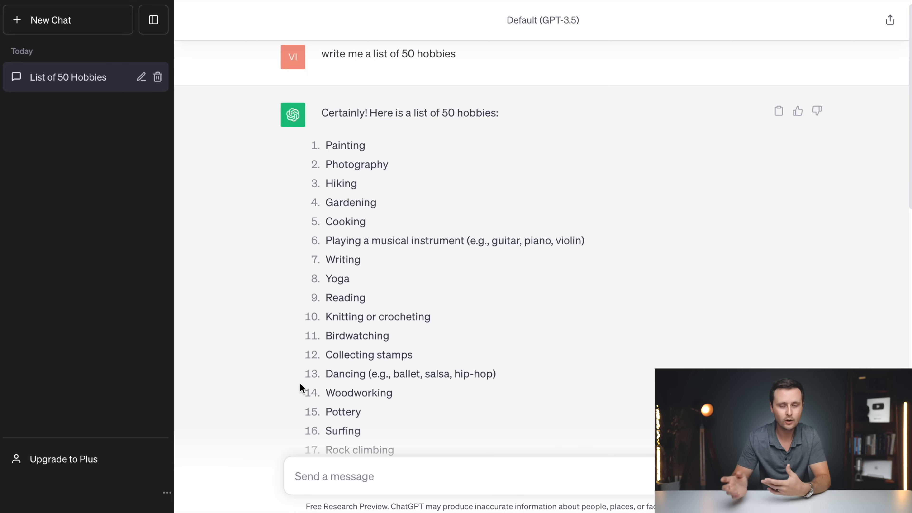
{"action": "left_click_drag", "start_coordinate": [359, 185], "coordinate": [327, 187]}
{"action": "key", "text": "ctrl+c"}
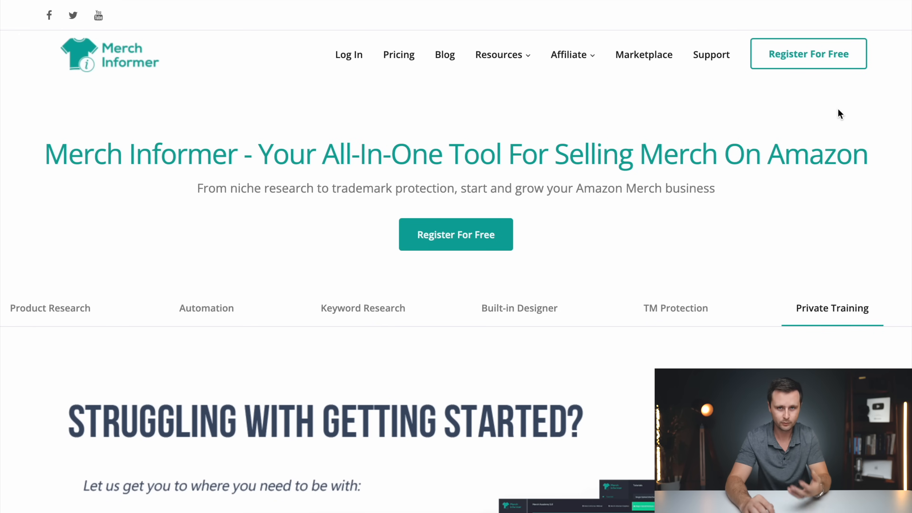
Switch to the Merch Informer website and review its monthly subscription pricing
{"action": "left_click", "coordinate": [396, 67]}
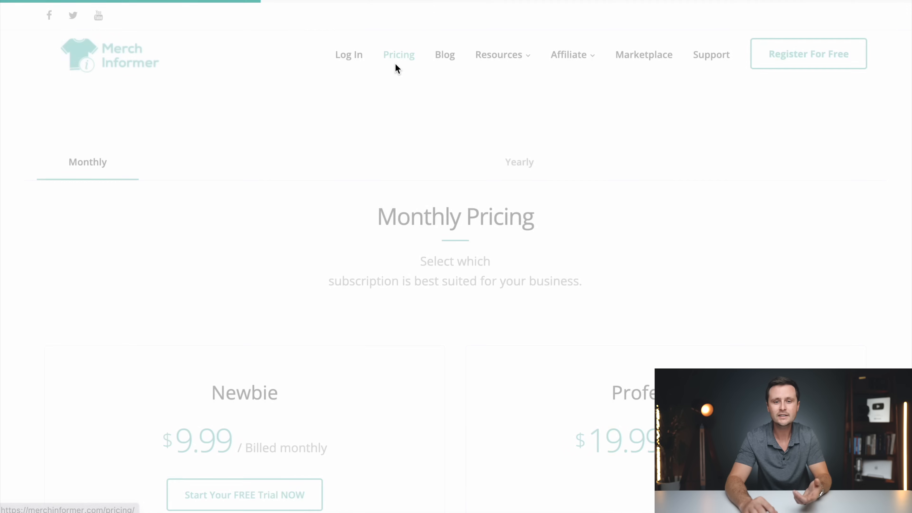
{"action": "scroll", "coordinate": [474, 278], "scroll_direction": "down", "scroll_amount": 5}
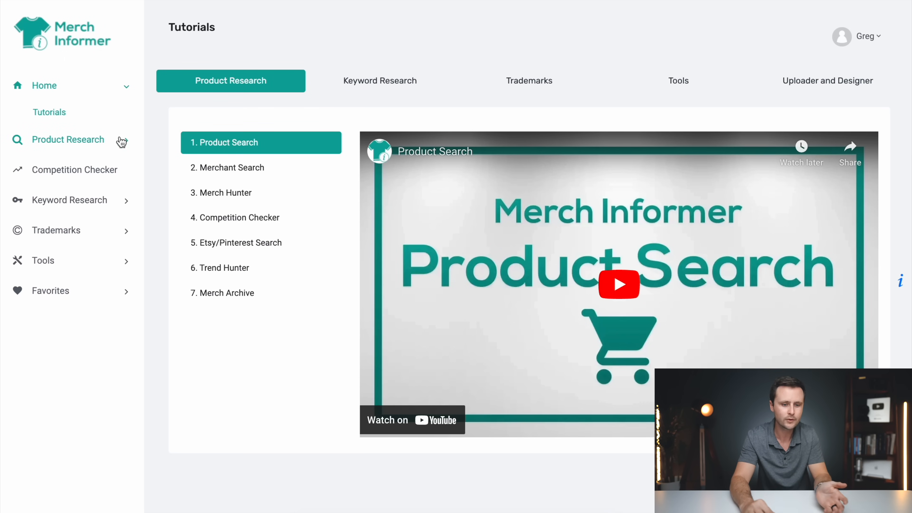
Open the Keyword Finder and search Amazon US for the copied keyword "Hiking"
{"action": "left_click", "coordinate": [123, 140]}
{"action": "left_click", "coordinate": [127, 340]}
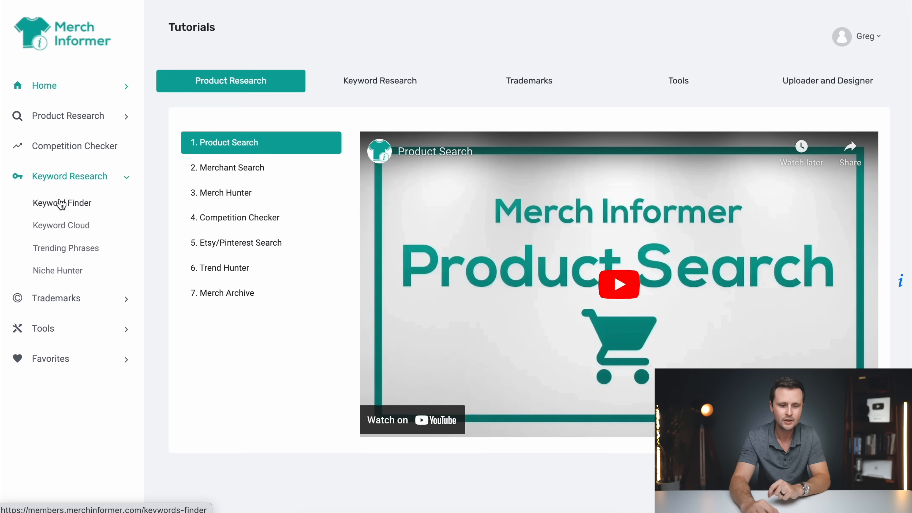
{"action": "left_click", "coordinate": [59, 205]}
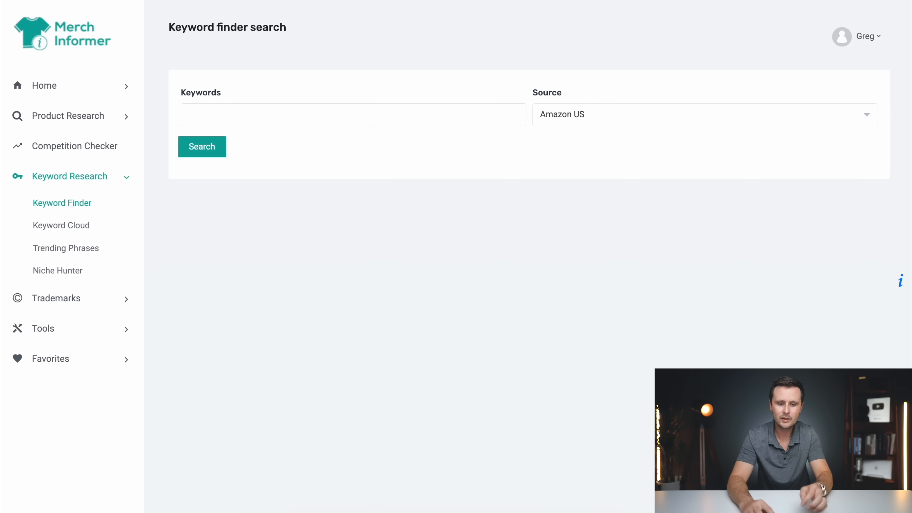
{"action": "left_click", "coordinate": [232, 116]}
{"action": "key", "text": "ctrl+v"}
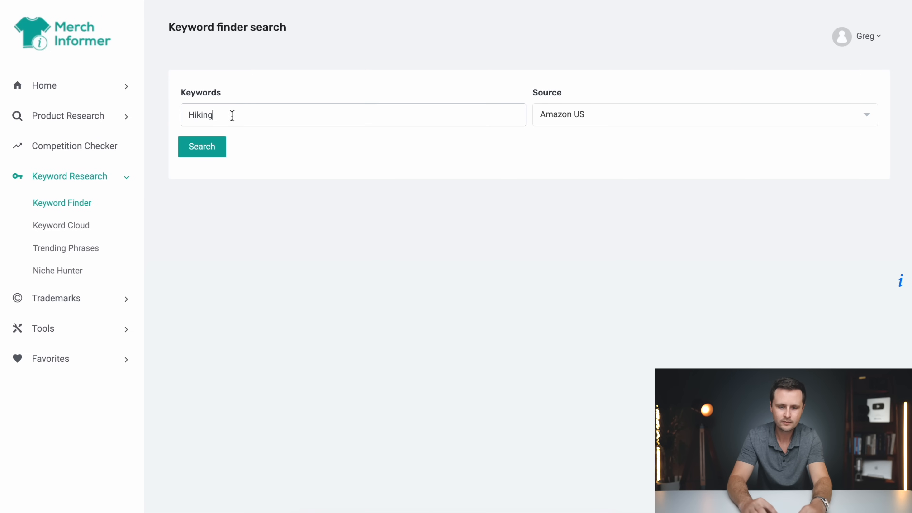
{"action": "left_click", "coordinate": [198, 149]}
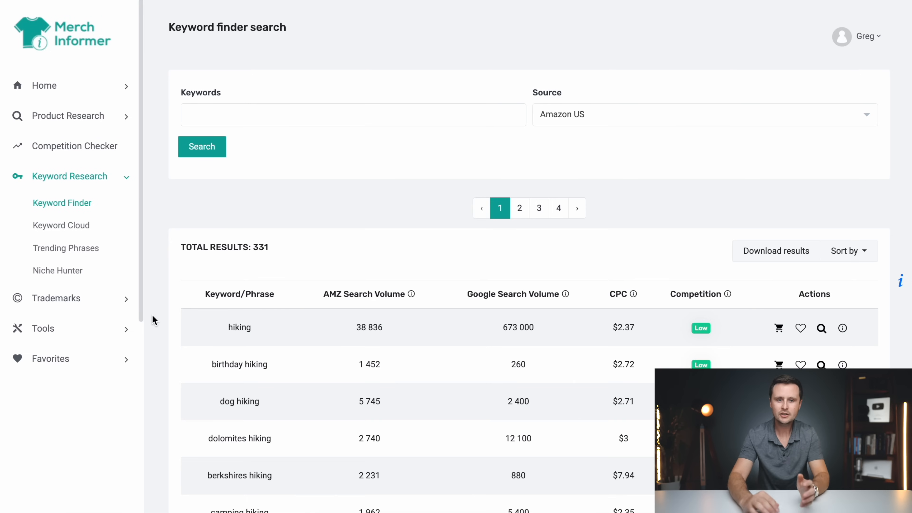
Examine search volume, CPC and competition for the hiking phrases, including "daypack hiking" and "dog hiking"
{"action": "scroll", "coordinate": [152, 316], "scroll_direction": "down", "scroll_amount": 2}
{"action": "scroll", "coordinate": [153, 316], "scroll_direction": "down", "scroll_amount": 6}
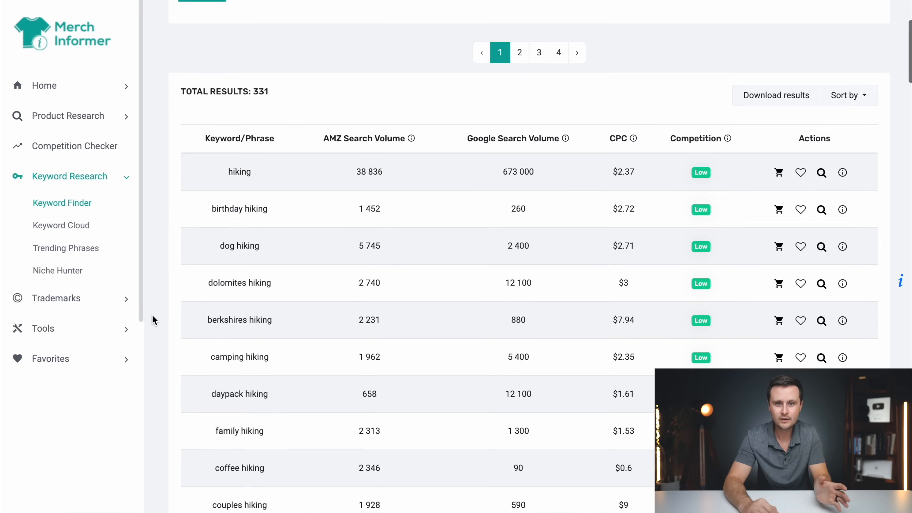
{"action": "scroll", "coordinate": [155, 320], "scroll_direction": "up", "scroll_amount": 5}
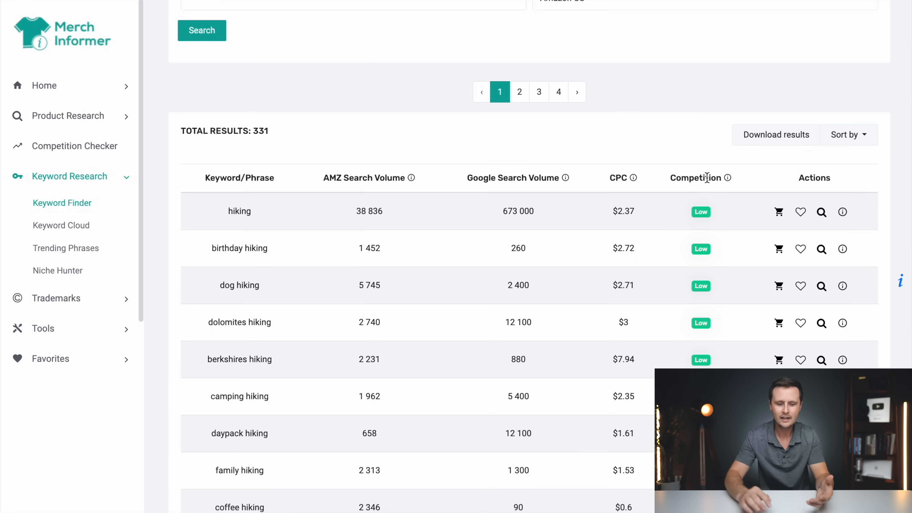
{"action": "scroll", "coordinate": [311, 292], "scroll_direction": "down", "scroll_amount": 3}
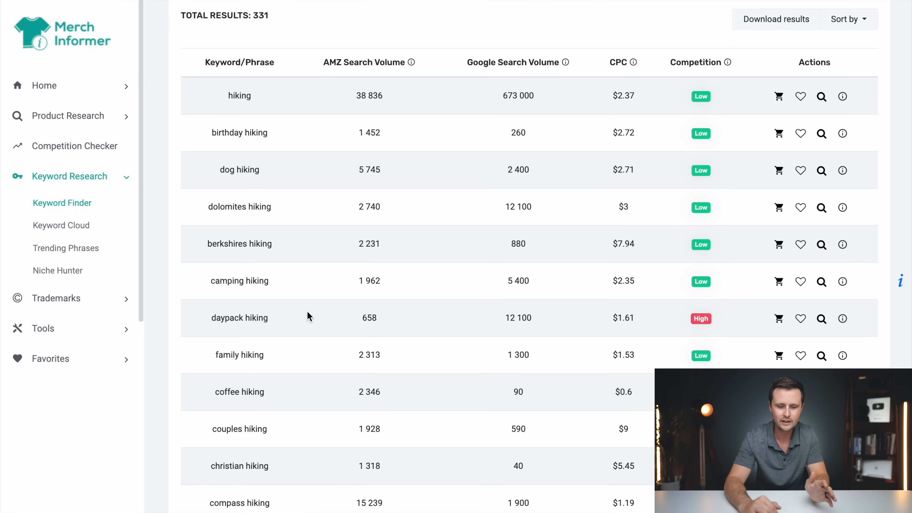
{"action": "scroll", "coordinate": [308, 314], "scroll_direction": "down", "scroll_amount": 3}
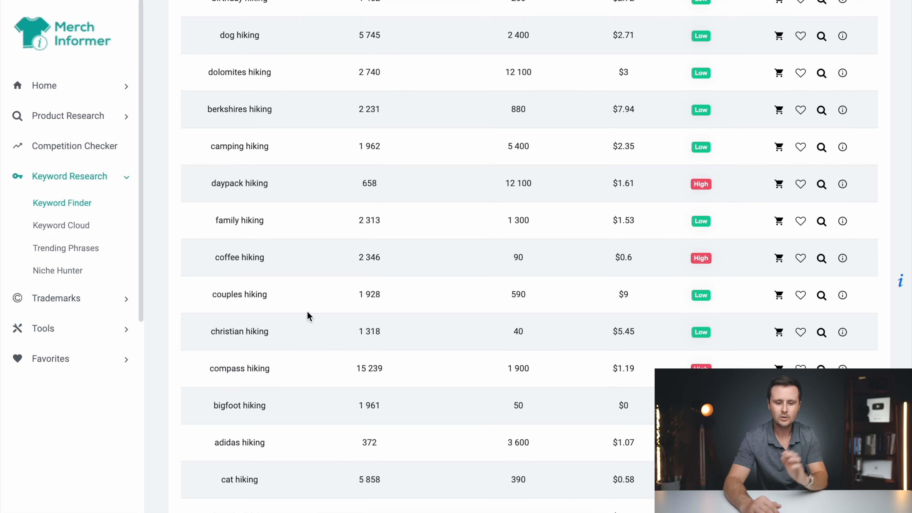
{"action": "scroll", "coordinate": [283, 189], "scroll_direction": "up", "scroll_amount": 4}
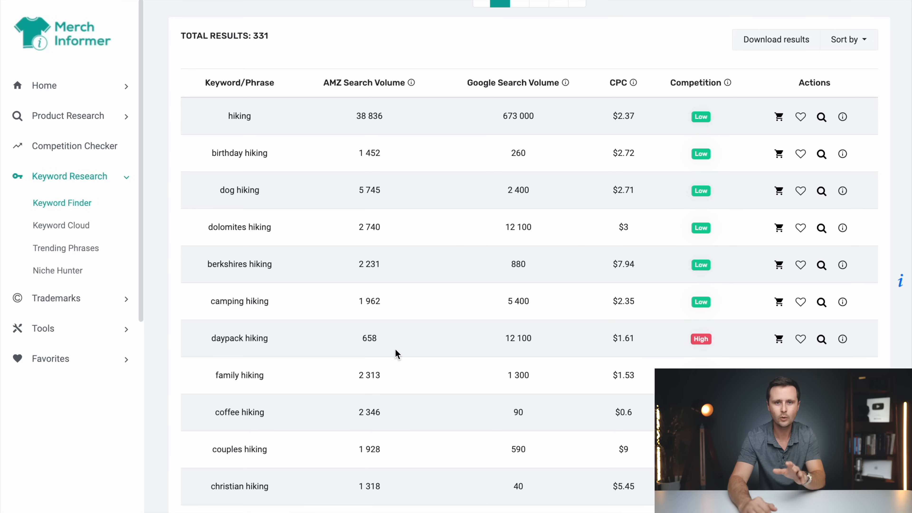
{"action": "left_click_drag", "start_coordinate": [357, 341], "coordinate": [395, 339]}
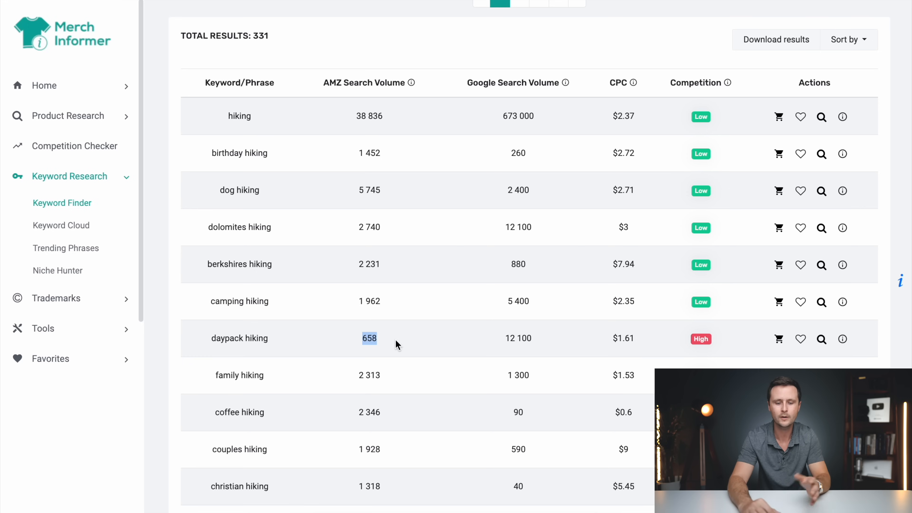
{"action": "left_click", "coordinate": [424, 347]}
{"action": "scroll", "coordinate": [432, 187], "scroll_direction": "down", "scroll_amount": 1}
{"action": "left_click", "coordinate": [256, 158]}
{"action": "triple_click", "coordinate": [257, 158]}
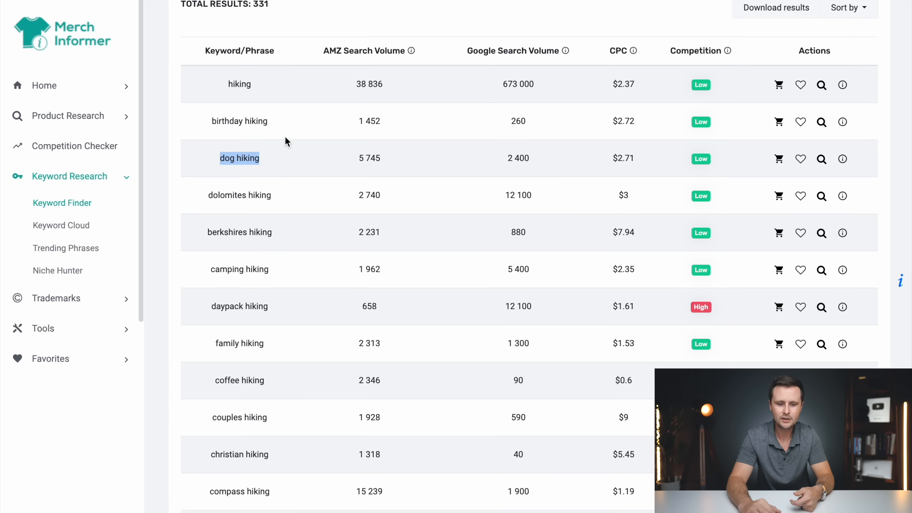
{"action": "scroll", "coordinate": [285, 136], "scroll_direction": "down", "scroll_amount": 20}
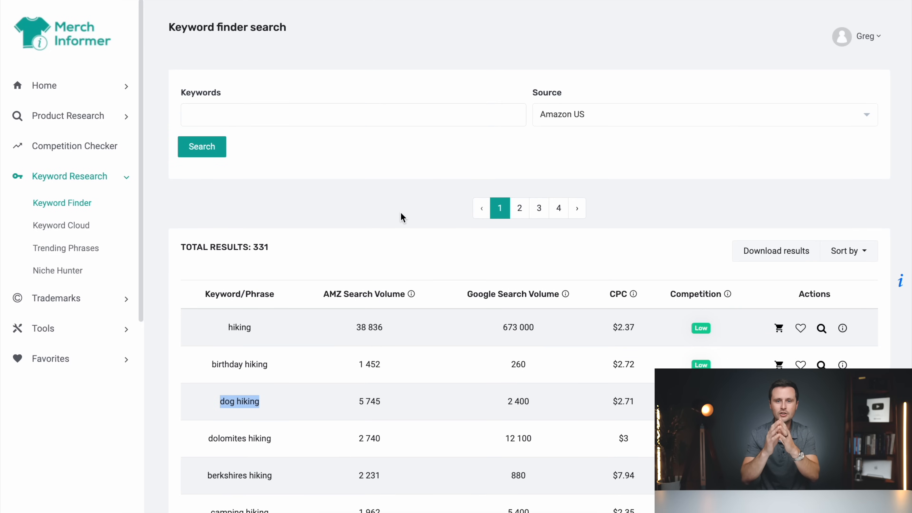
Inspect the Amazon search volume and competition rating of the broad keyword "hiking"
{"action": "left_click", "coordinate": [254, 244]}
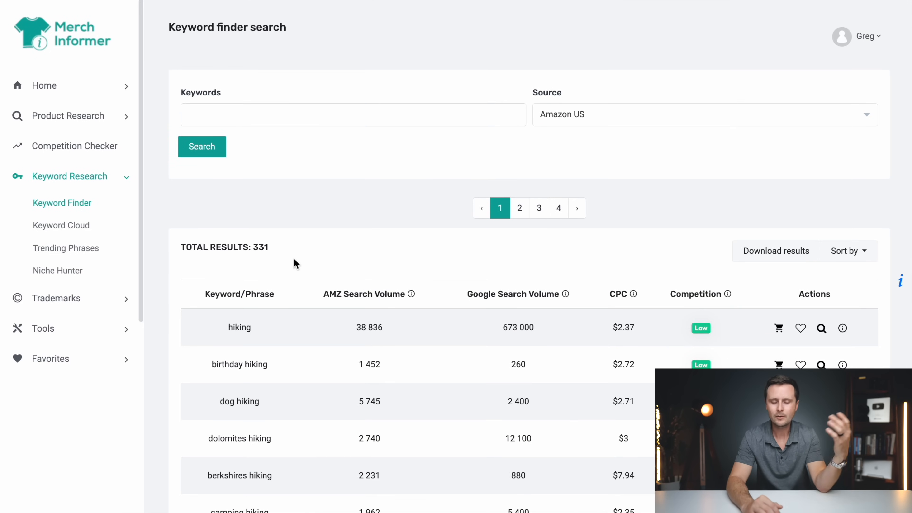
{"action": "scroll", "coordinate": [294, 258], "scroll_direction": "down", "scroll_amount": 1}
{"action": "left_click_drag", "start_coordinate": [254, 290], "coordinate": [212, 292]}
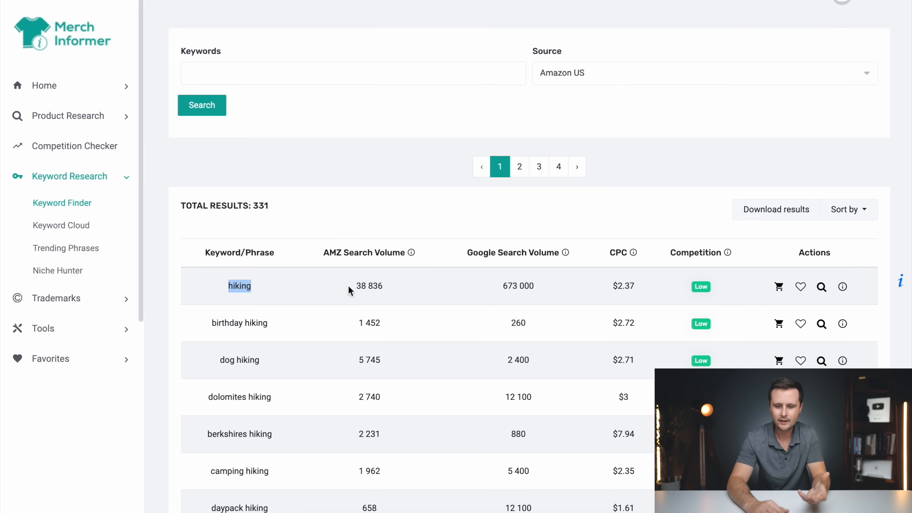
{"action": "left_click", "coordinate": [419, 302]}
{"action": "left_click_drag", "start_coordinate": [256, 293], "coordinate": [223, 294]}
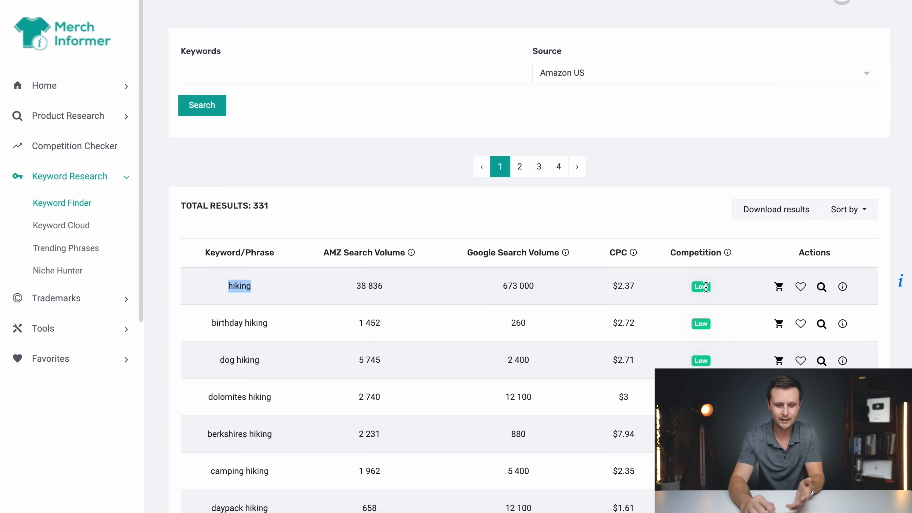
Compare the more specific hiking phrases further down the results, such as "adirondack hiking", "desert hiking" and "adventure hiking"
{"action": "scroll", "coordinate": [293, 286], "scroll_direction": "down", "scroll_amount": 15}
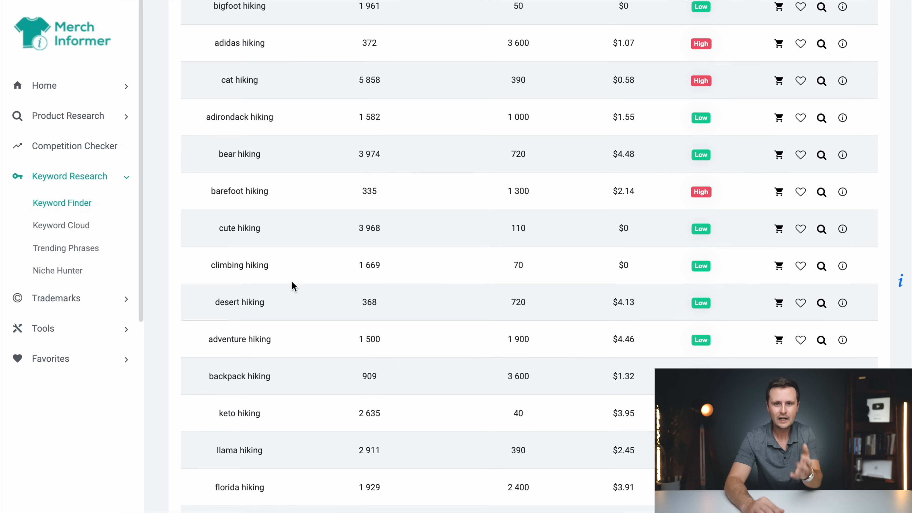
{"action": "left_click_drag", "start_coordinate": [284, 340], "coordinate": [200, 338]}
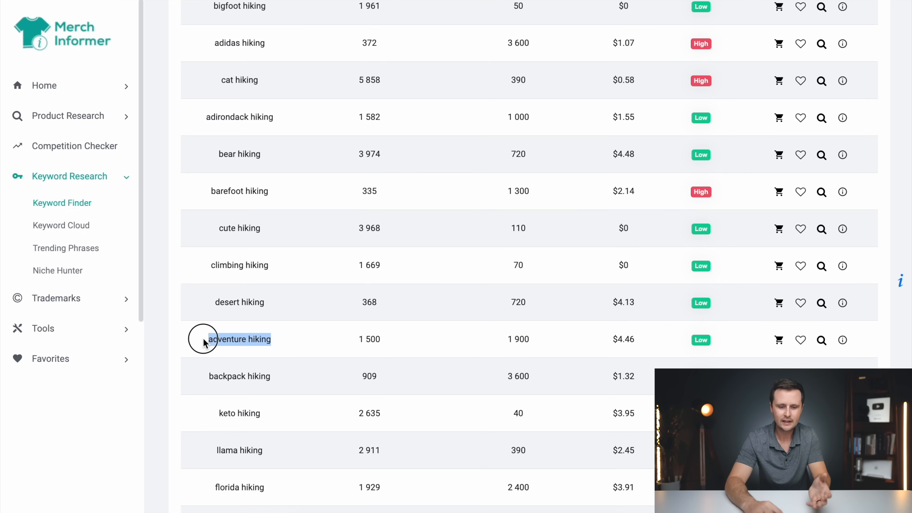
{"action": "left_click", "coordinate": [295, 342]}
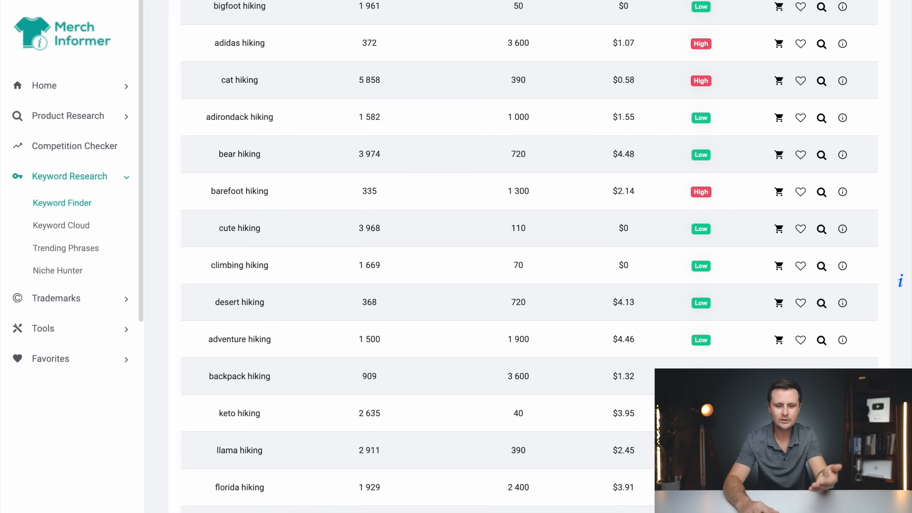
{"action": "left_click_drag", "start_coordinate": [287, 123], "coordinate": [187, 116]}
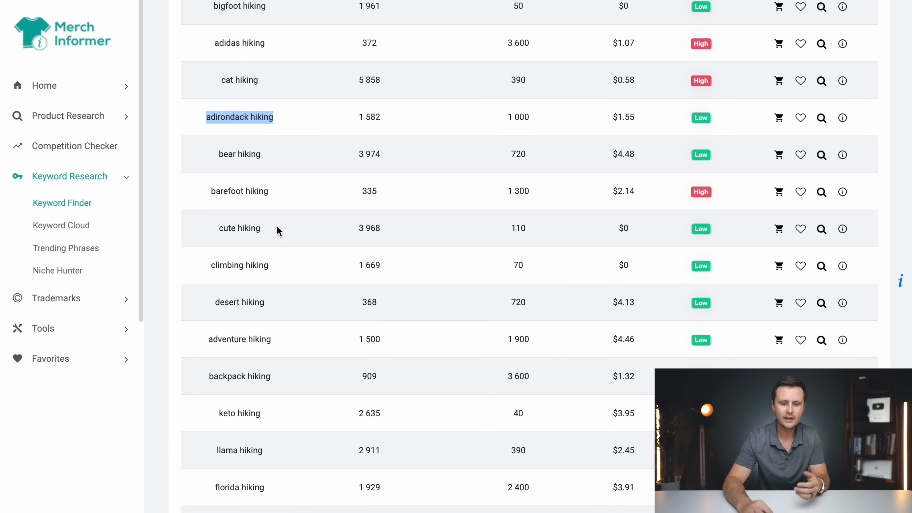
{"action": "left_click_drag", "start_coordinate": [277, 275], "coordinate": [185, 275]}
{"action": "left_click_drag", "start_coordinate": [280, 317], "coordinate": [211, 303]}
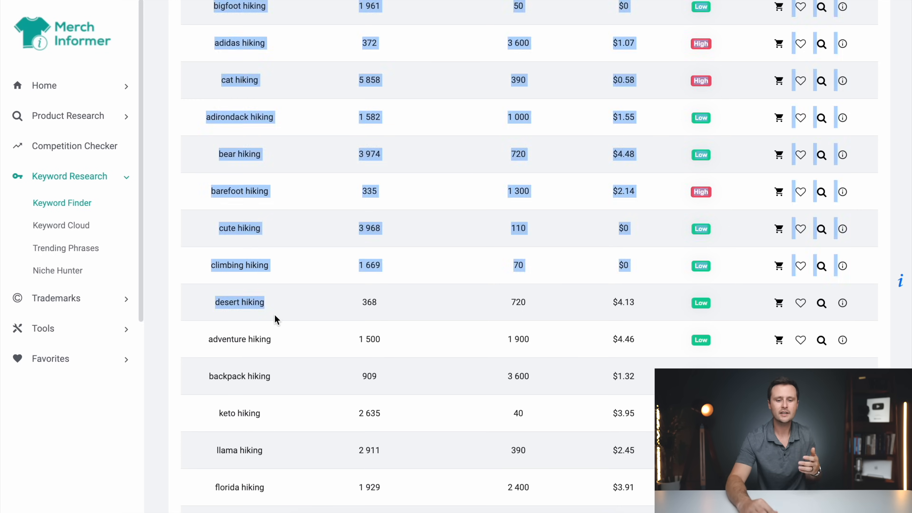
{"action": "left_click", "coordinate": [236, 227]}
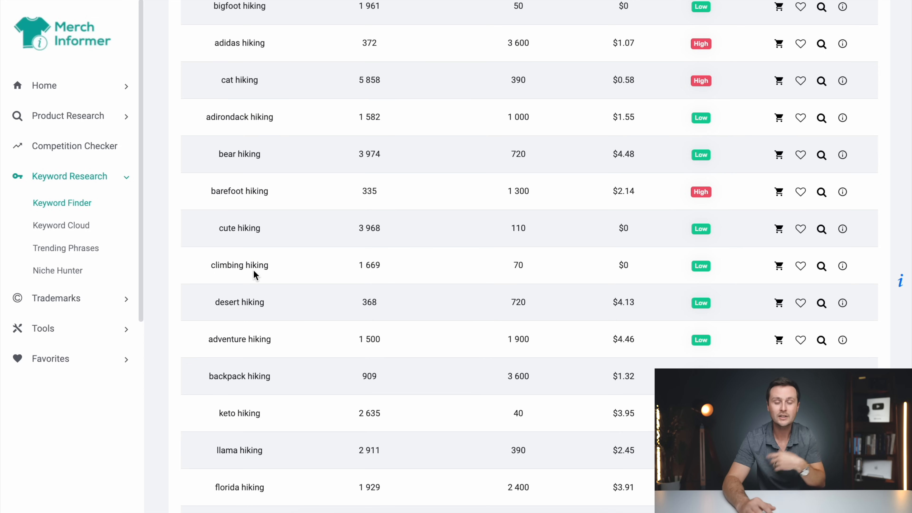
{"action": "scroll", "coordinate": [330, 324], "scroll_direction": "up", "scroll_amount": 1}
{"action": "scroll", "coordinate": [330, 324], "scroll_direction": "down", "scroll_amount": 2}
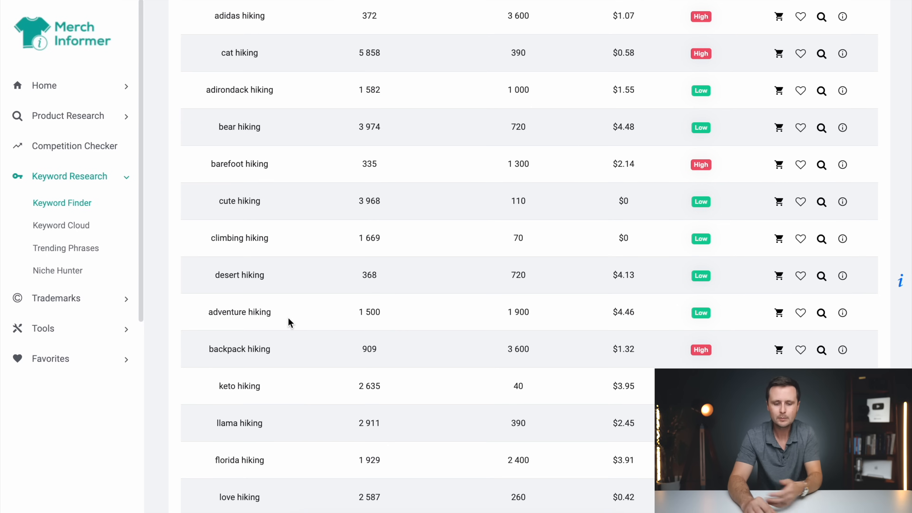
{"action": "left_click_drag", "start_coordinate": [282, 316], "coordinate": [196, 316]}
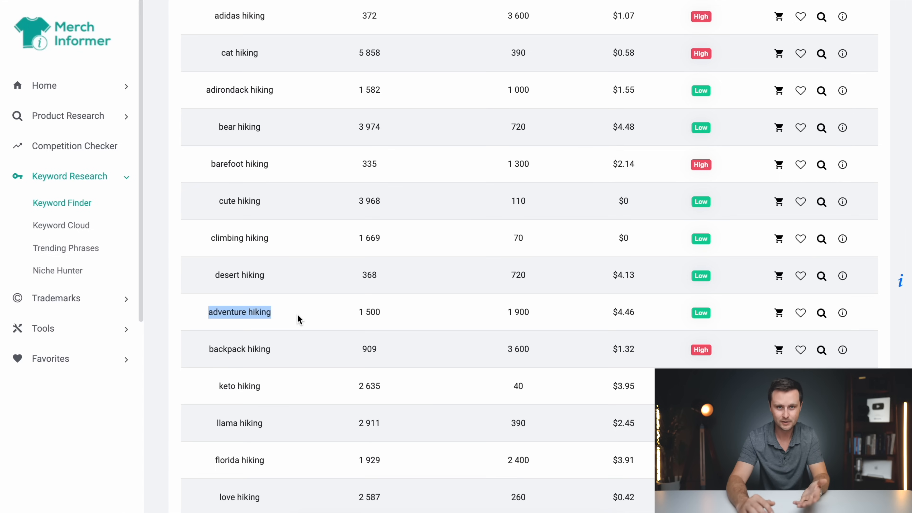
{"action": "left_click", "coordinate": [199, 319]}
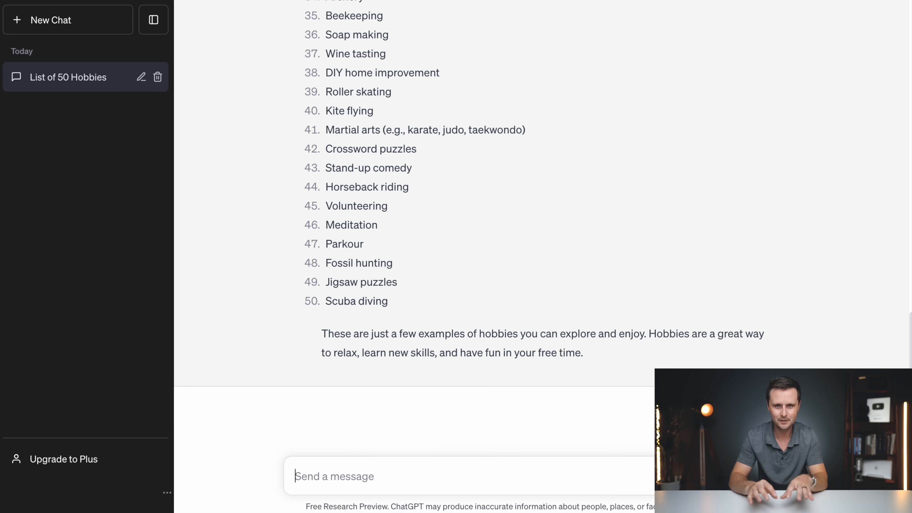
Switch to the ChatGPT hobbies chat and send "write me 10 copyright free tshirt slogans about adventure hiking"
{"action": "type", "text": "write me 10 copyright free t"}
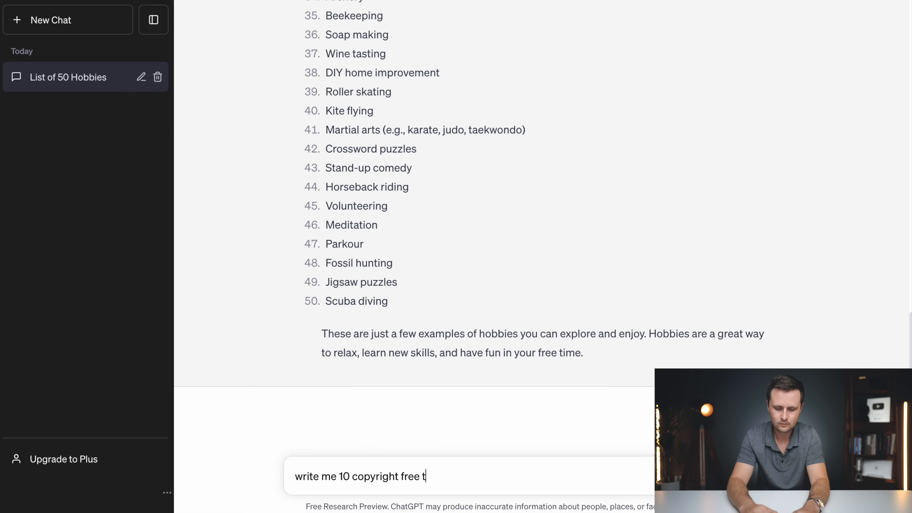
{"action": "type", "text": "shirt slogans about adventure hiking"}
{"action": "key", "text": "Return"}
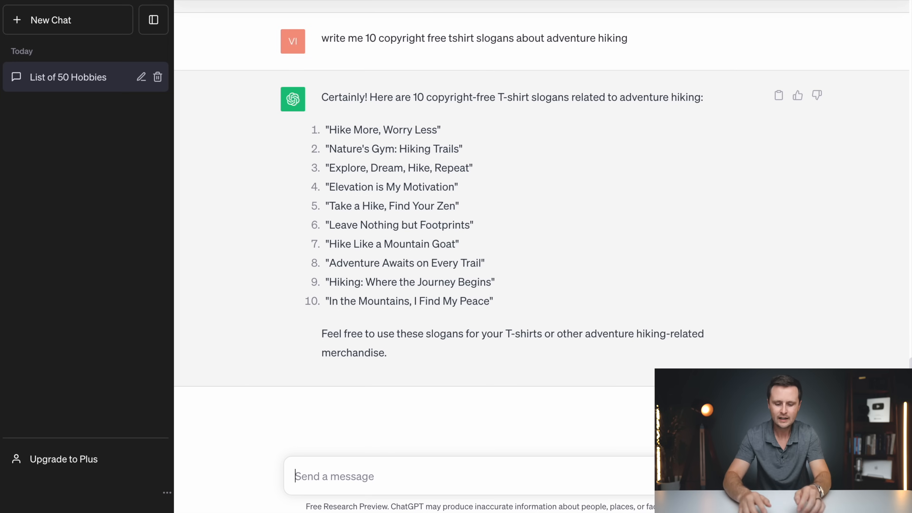
Send ChatGPT the message "remove the quotation marks" and copy the ten resulting adventure hiking slogans
{"action": "type", "text": "remove the quotation marks"}
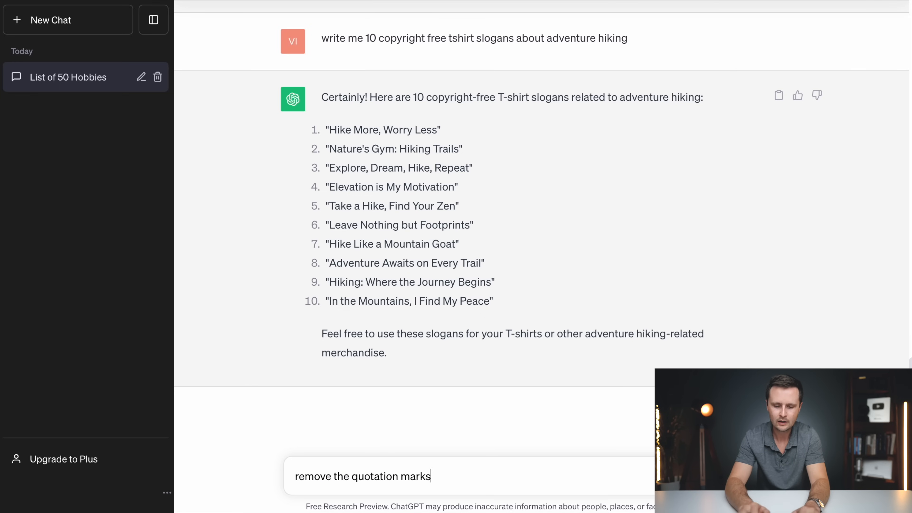
{"action": "key", "text": "Return"}
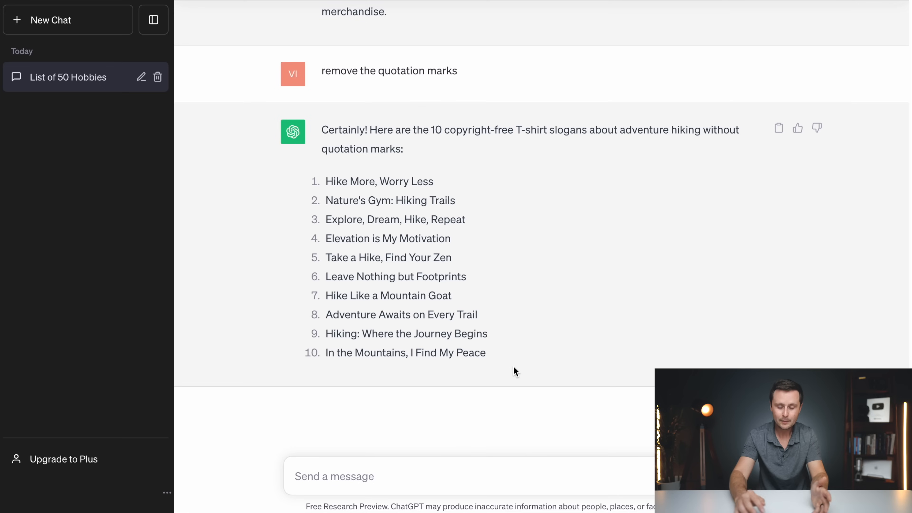
{"action": "left_click_drag", "start_coordinate": [496, 365], "coordinate": [326, 185]}
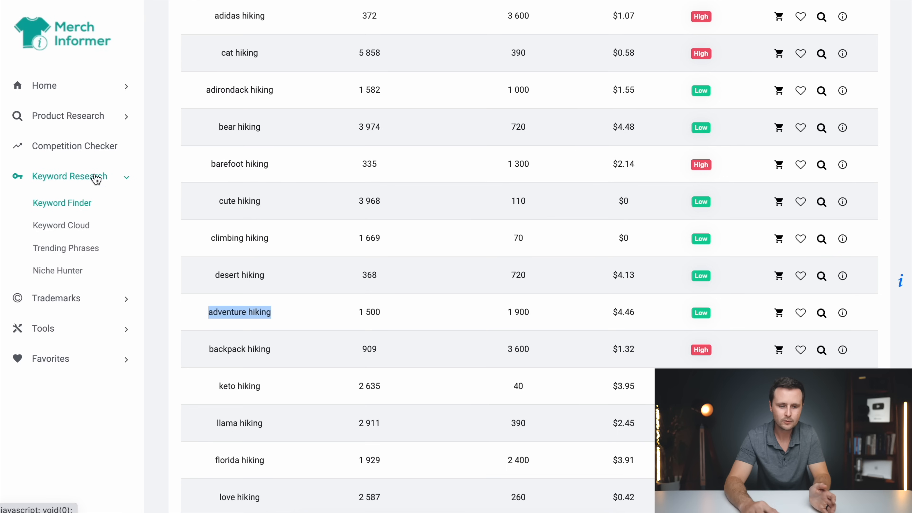
Save the ten copied hiking slogans, one per line, to Merch Informer's Trademark Alerts
{"action": "left_click", "coordinate": [71, 305]}
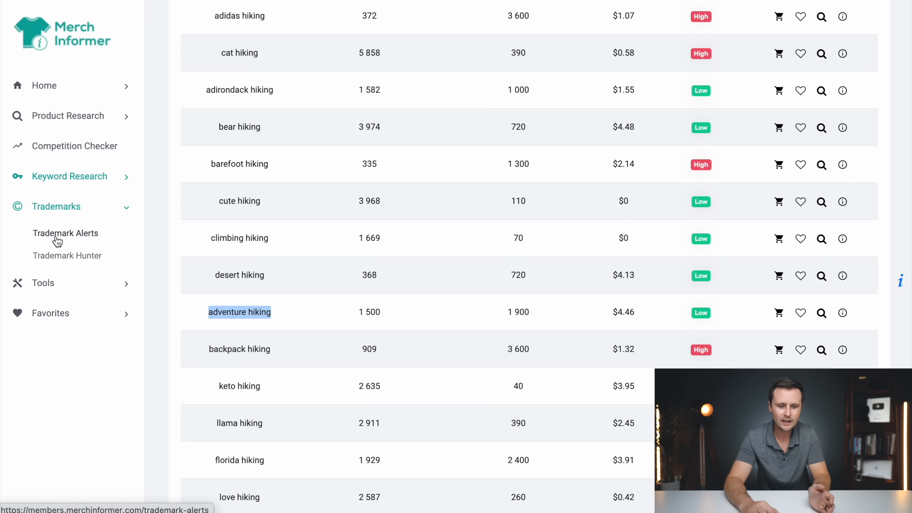
{"action": "left_click", "coordinate": [64, 239]}
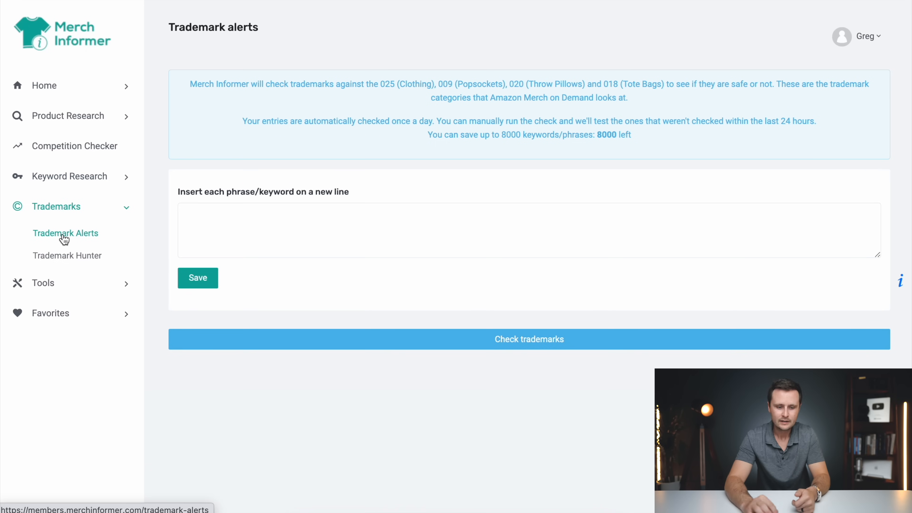
{"action": "left_click", "coordinate": [219, 222]}
{"action": "key", "text": "ctrl+v"}
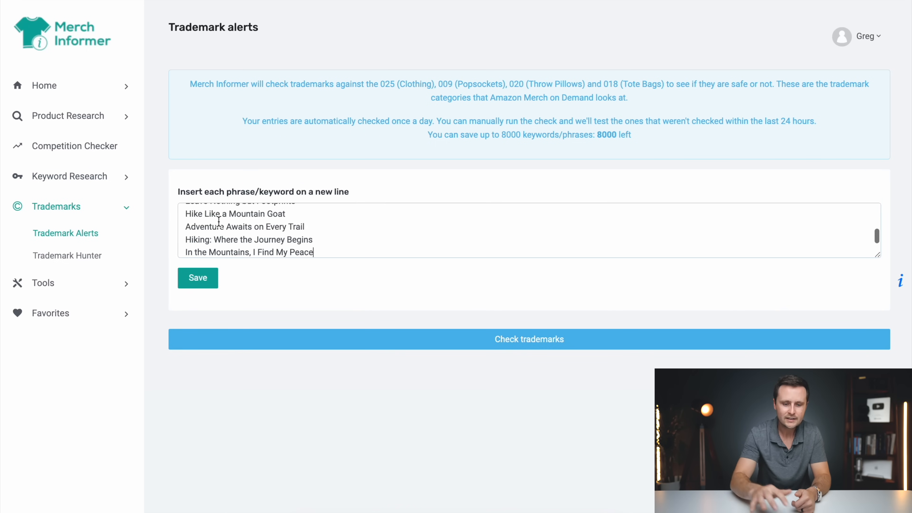
{"action": "scroll", "coordinate": [219, 221], "scroll_direction": "up", "scroll_amount": 2}
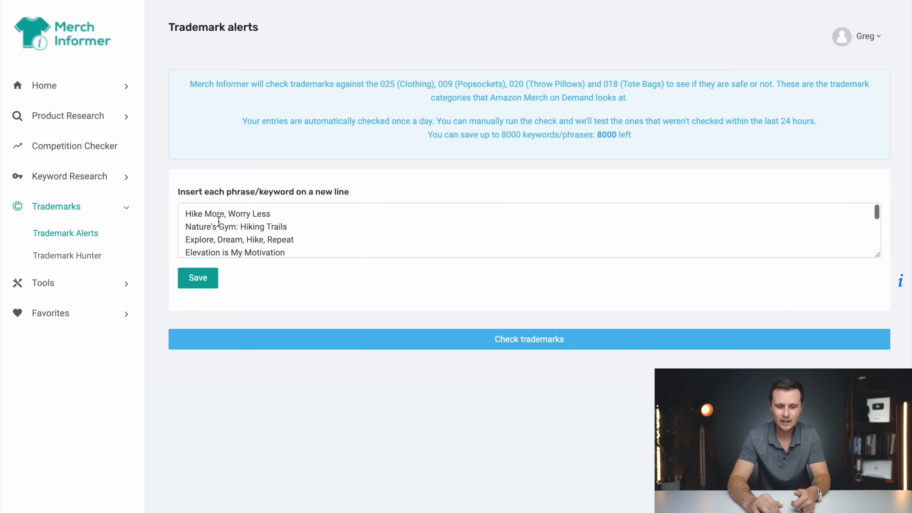
{"action": "scroll", "coordinate": [219, 221], "scroll_direction": "down", "scroll_amount": 3}
{"action": "left_click", "coordinate": [204, 282]}
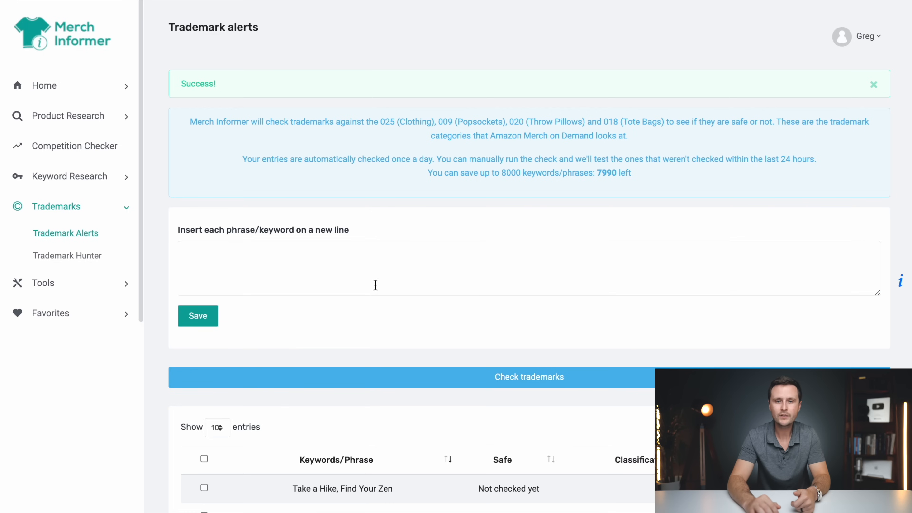
Run the trademark check on the saved slogans and review their safety status in the table
{"action": "scroll", "coordinate": [375, 285], "scroll_direction": "down", "scroll_amount": 5}
{"action": "scroll", "coordinate": [374, 285], "scroll_direction": "down", "scroll_amount": 3}
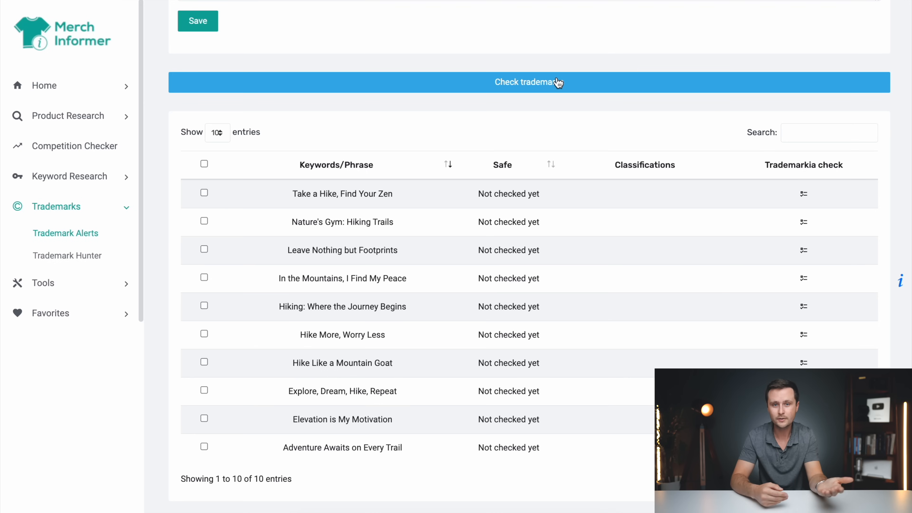
{"action": "left_click", "coordinate": [530, 82]}
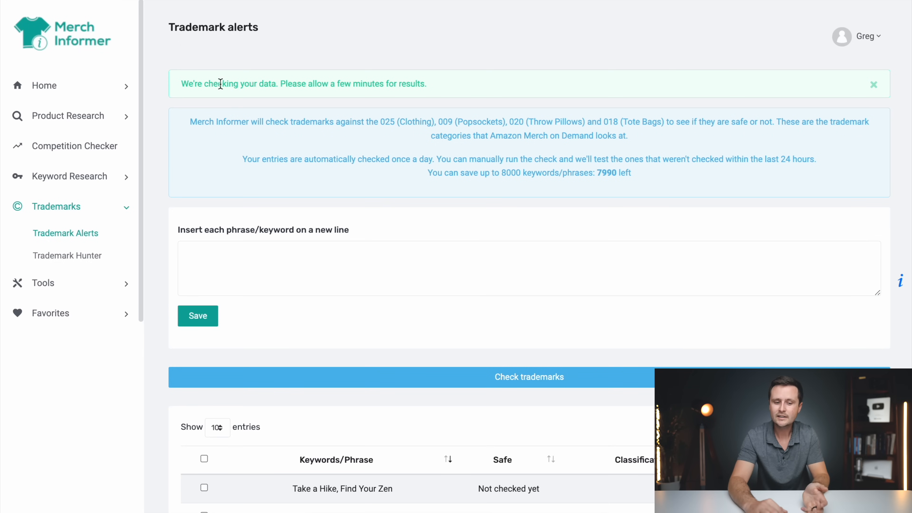
{"action": "scroll", "coordinate": [621, 375], "scroll_direction": "down", "scroll_amount": 8}
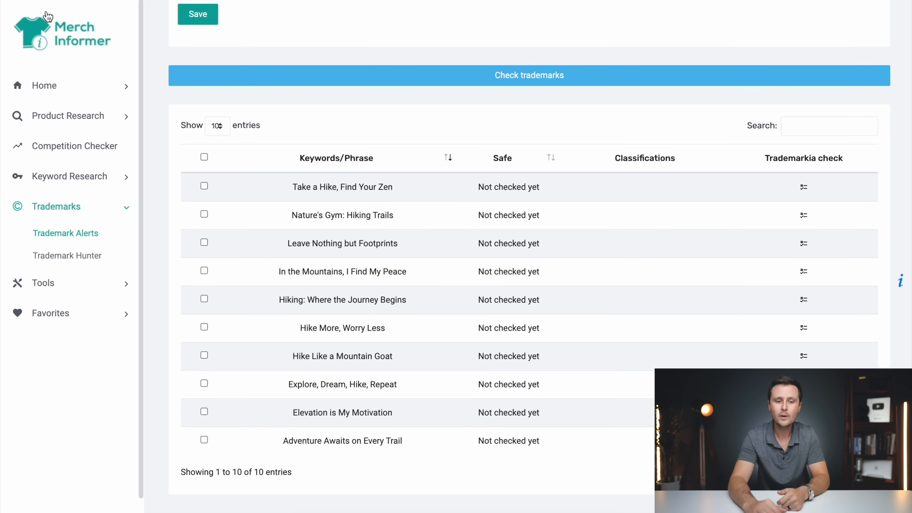
Switch to Placeit and browse the suggested mockups and templates on its For You page
{"action": "left_click", "coordinate": [45, 1]}
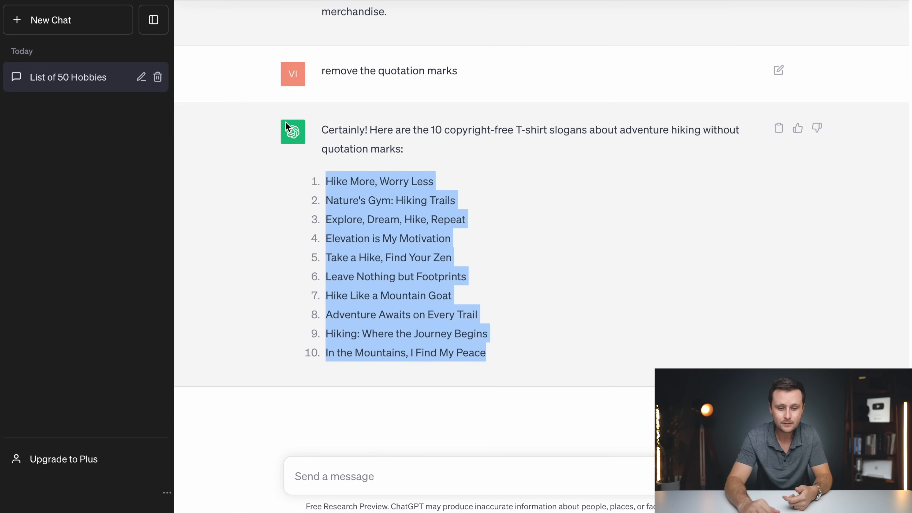
{"action": "left_click", "coordinate": [425, 258]}
{"action": "scroll", "coordinate": [425, 258], "scroll_direction": "up", "scroll_amount": 5}
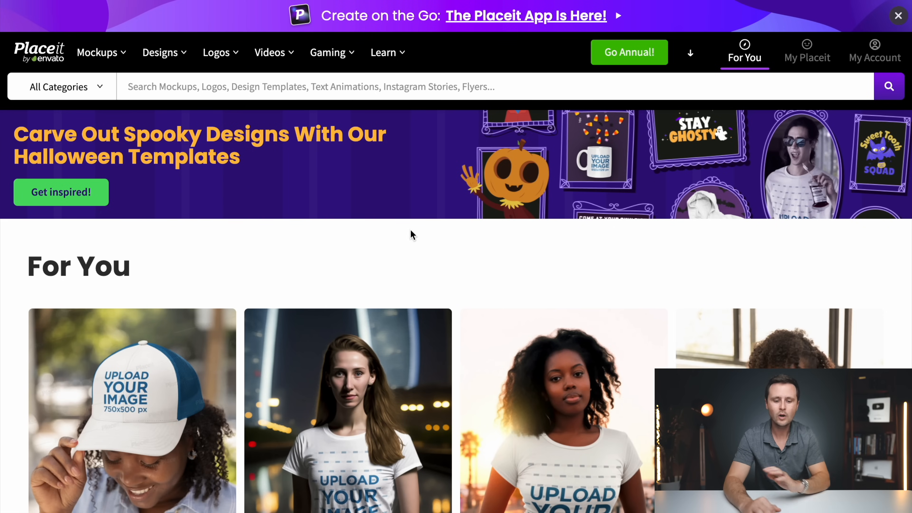
{"action": "scroll", "coordinate": [409, 235], "scroll_direction": "down", "scroll_amount": 8}
{"action": "scroll", "coordinate": [412, 236], "scroll_direction": "down", "scroll_amount": 15}
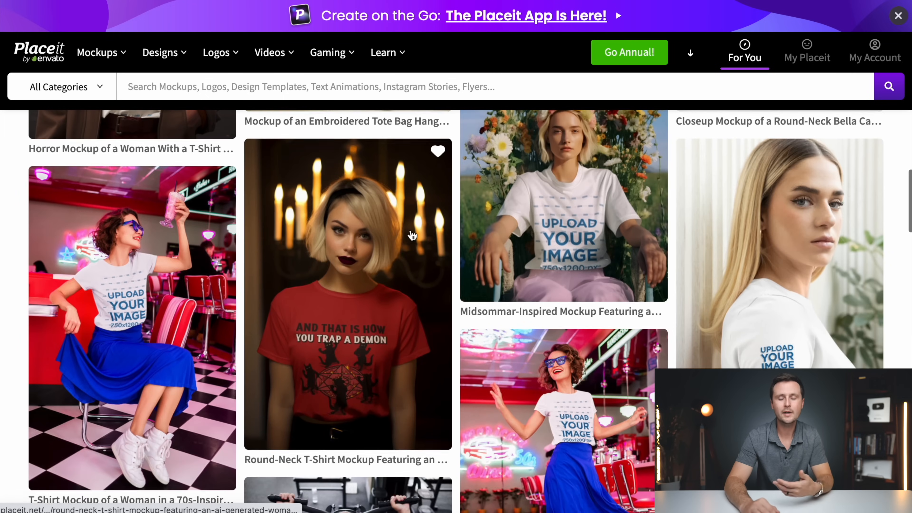
{"action": "scroll", "coordinate": [411, 235], "scroll_direction": "up", "scroll_amount": 10}
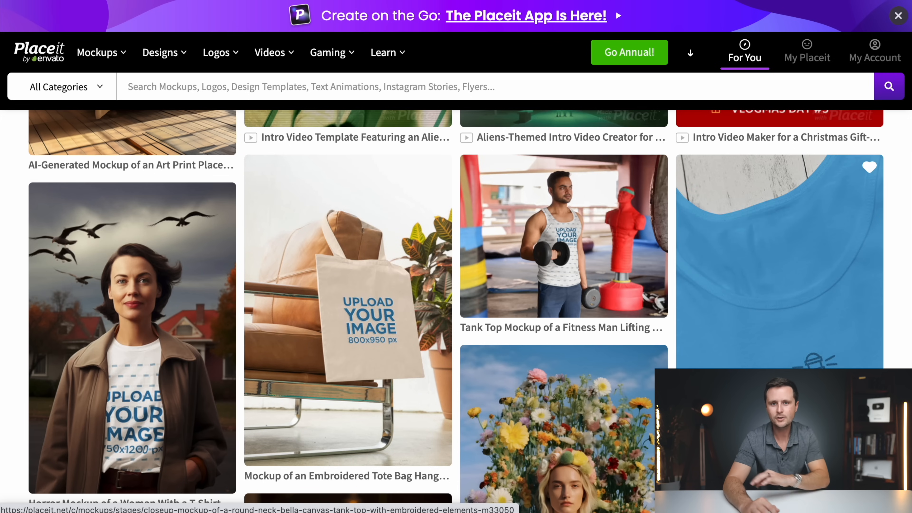
{"action": "scroll", "coordinate": [732, 257], "scroll_direction": "up", "scroll_amount": 10}
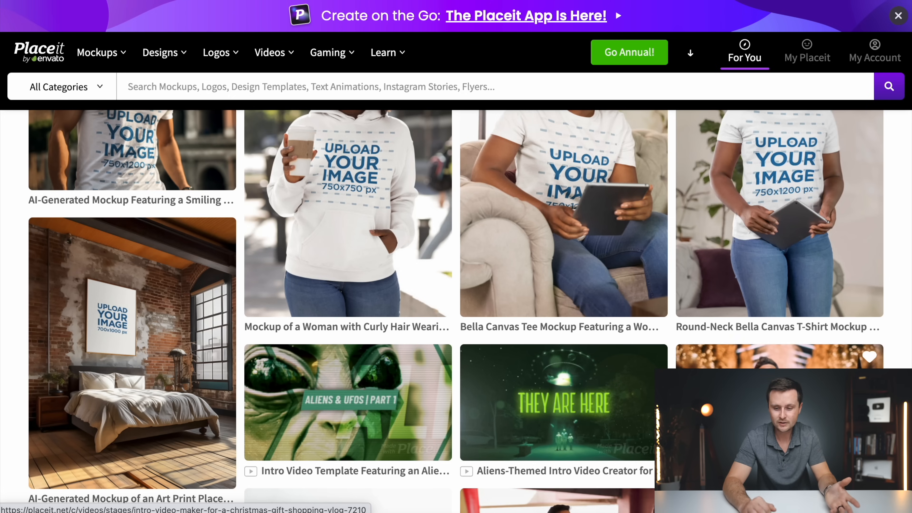
{"action": "scroll", "coordinate": [556, 374], "scroll_direction": "up", "scroll_amount": 8}
{"action": "scroll", "coordinate": [556, 374], "scroll_direction": "up", "scroll_amount": 8}
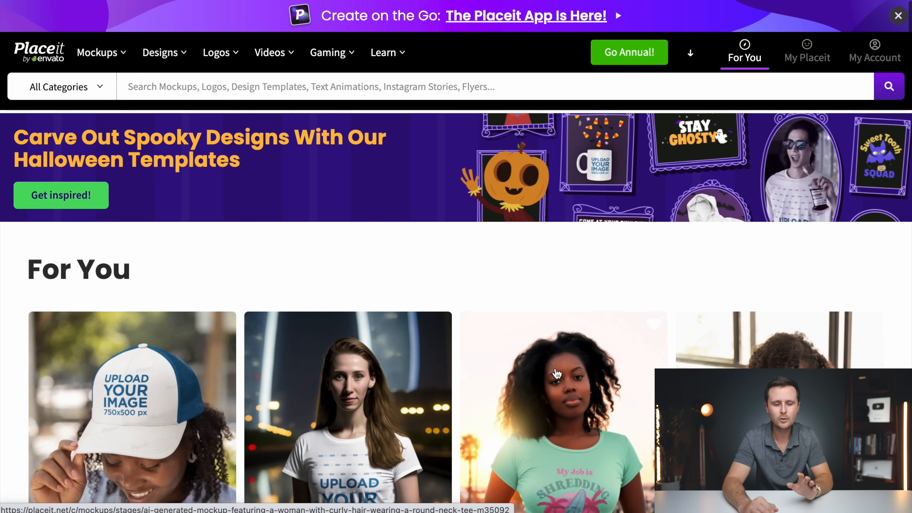
Search Placeit for "hiking" and limit the results to T-Shirt Design templates
{"action": "left_click", "coordinate": [159, 85]}
{"action": "type", "text": "hiking"}
{"action": "key", "text": "Return"}
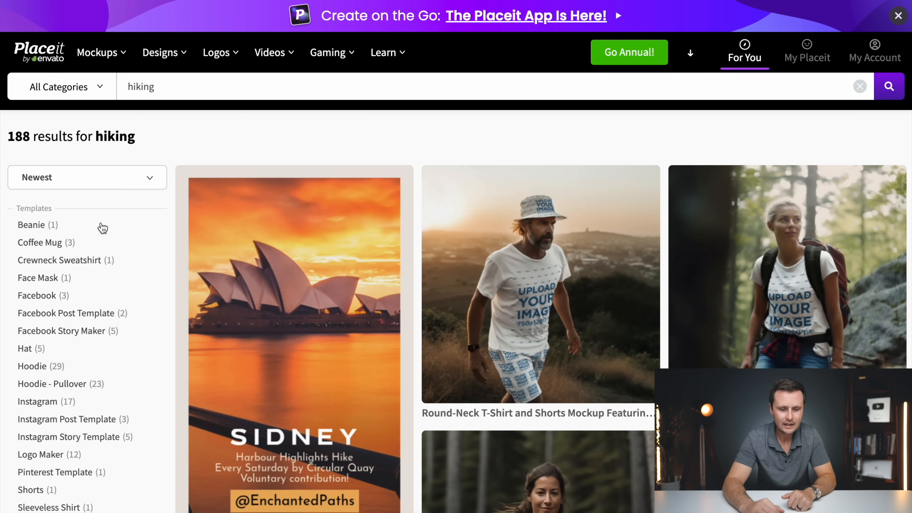
{"action": "scroll", "coordinate": [96, 251], "scroll_direction": "down", "scroll_amount": 5}
{"action": "scroll", "coordinate": [83, 352], "scroll_direction": "down", "scroll_amount": 3}
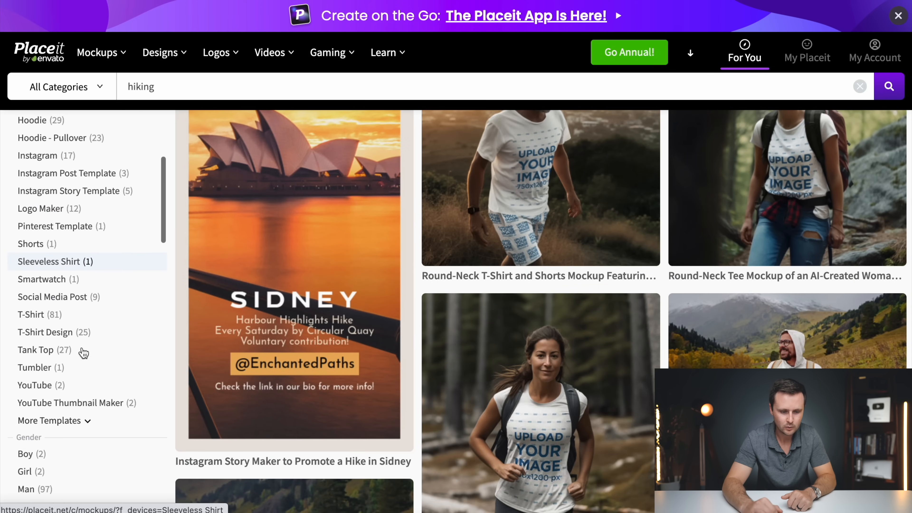
{"action": "left_click", "coordinate": [29, 335]}
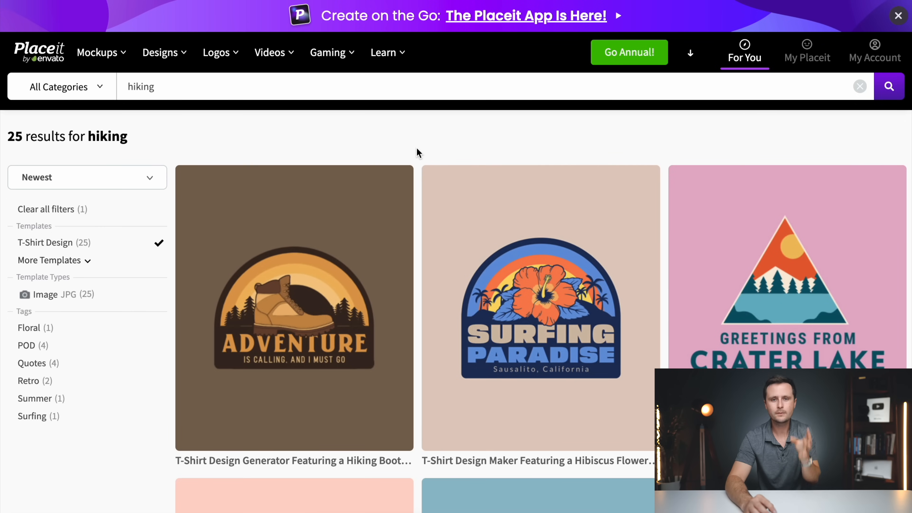
Browse the hiking T-shirt designs and open the "Born to Hike" template with the hiker silhouette
{"action": "scroll", "coordinate": [416, 148], "scroll_direction": "down", "scroll_amount": 12}
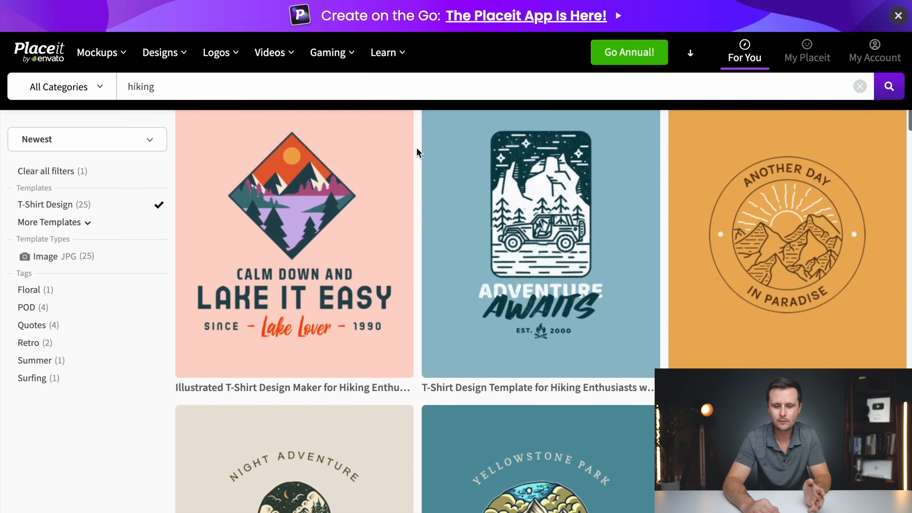
{"action": "scroll", "coordinate": [416, 148], "scroll_direction": "down", "scroll_amount": 15}
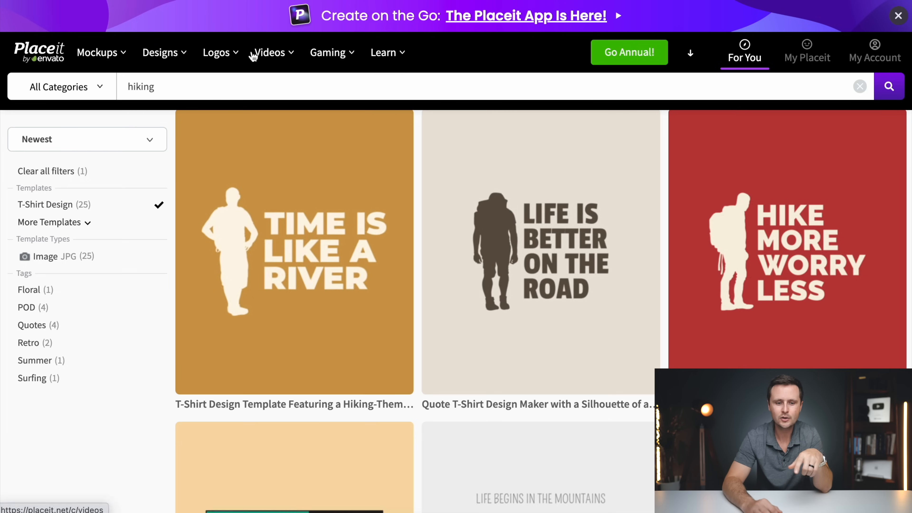
{"action": "mouse_move", "coordinate": [233, 54]}
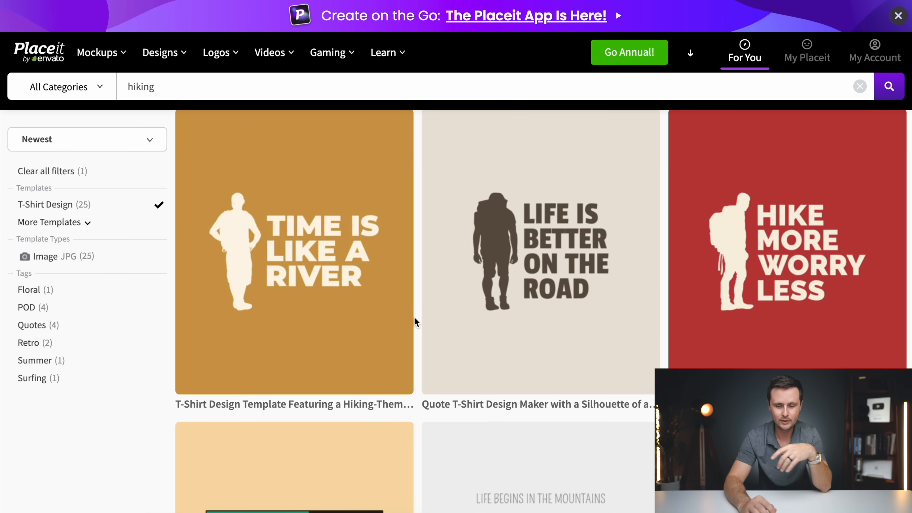
{"action": "scroll", "coordinate": [414, 317], "scroll_direction": "up", "scroll_amount": 15}
{"action": "scroll", "coordinate": [414, 317], "scroll_direction": "up", "scroll_amount": 2}
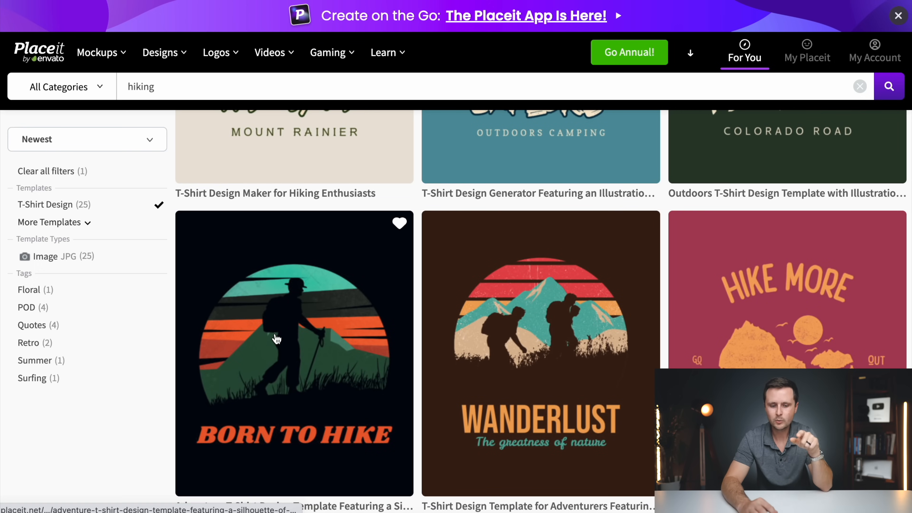
{"action": "left_click", "coordinate": [305, 320]}
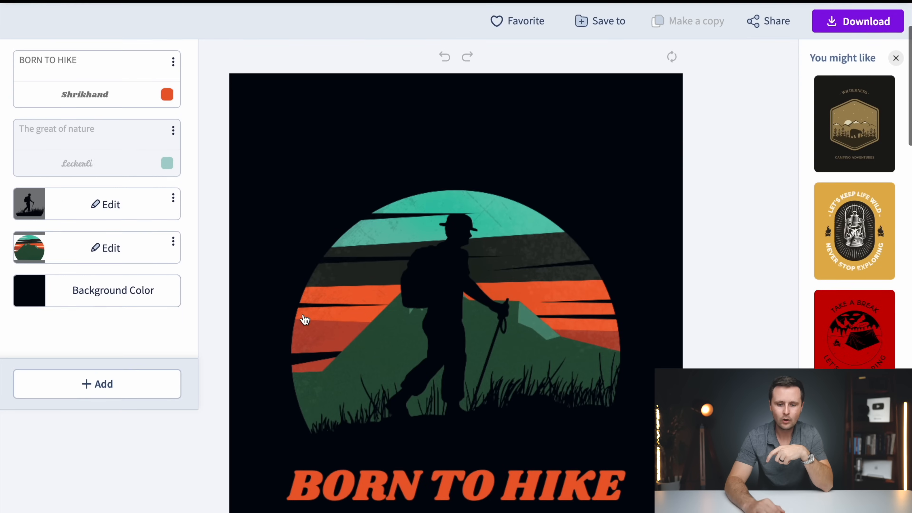
Try moving and enlarging the "BORN TO HIKE" text on the design
{"action": "scroll", "coordinate": [304, 320], "scroll_direction": "down", "scroll_amount": 3}
{"action": "scroll", "coordinate": [304, 320], "scroll_direction": "up", "scroll_amount": 3}
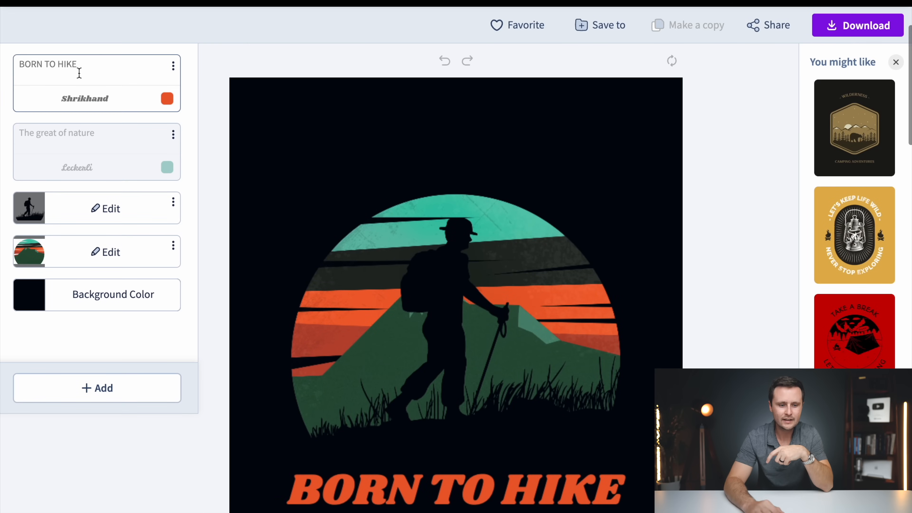
{"action": "left_click_drag", "start_coordinate": [91, 64], "coordinate": [11, 68]}
{"action": "scroll", "coordinate": [413, 352], "scroll_direction": "down", "scroll_amount": 4}
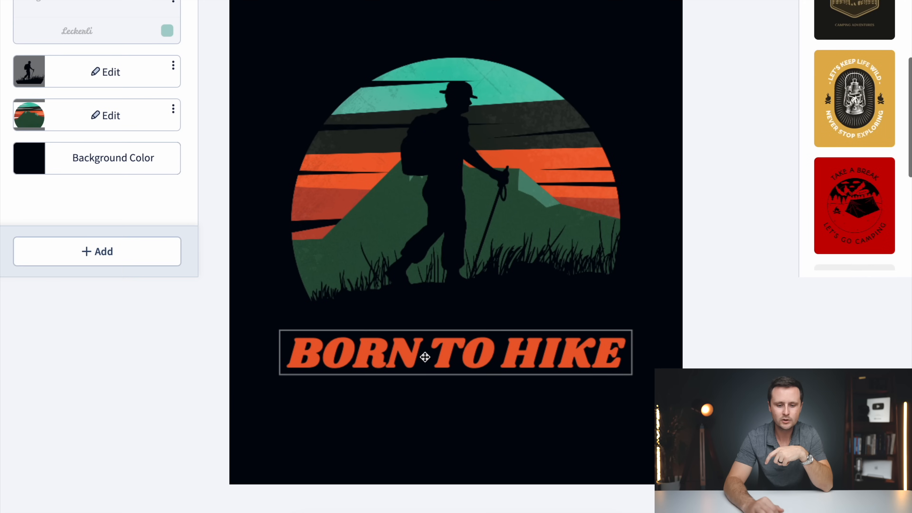
{"action": "mouse_move", "coordinate": [414, 347]}
{"action": "left_mouse_down"}
{"action": "mouse_move", "coordinate": [360, 368]}
{"action": "mouse_move", "coordinate": [406, 359]}
{"action": "left_mouse_up"}
{"action": "left_click_drag", "start_coordinate": [270, 338], "coordinate": [229, 295]}
{"action": "left_click_drag", "start_coordinate": [380, 379], "coordinate": [430, 364]}
{"action": "scroll", "coordinate": [511, 355], "scroll_direction": "up", "scroll_amount": 3}
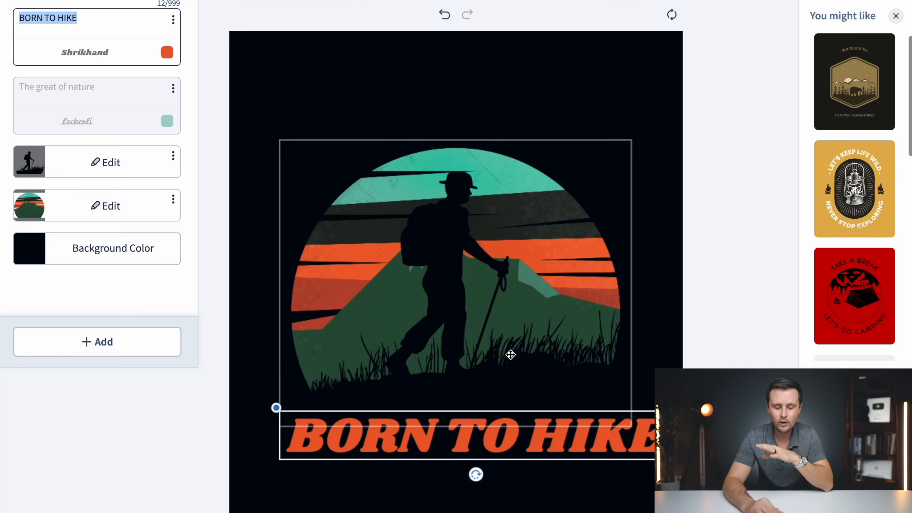
Undo the "BORN TO HIKE" text adjustments and reset the design to its original layout
{"action": "scroll", "coordinate": [511, 355], "scroll_direction": "up", "scroll_amount": 1}
{"action": "left_click", "coordinate": [448, 44]}
{"action": "scroll", "coordinate": [448, 45], "scroll_direction": "down", "scroll_amount": 4}
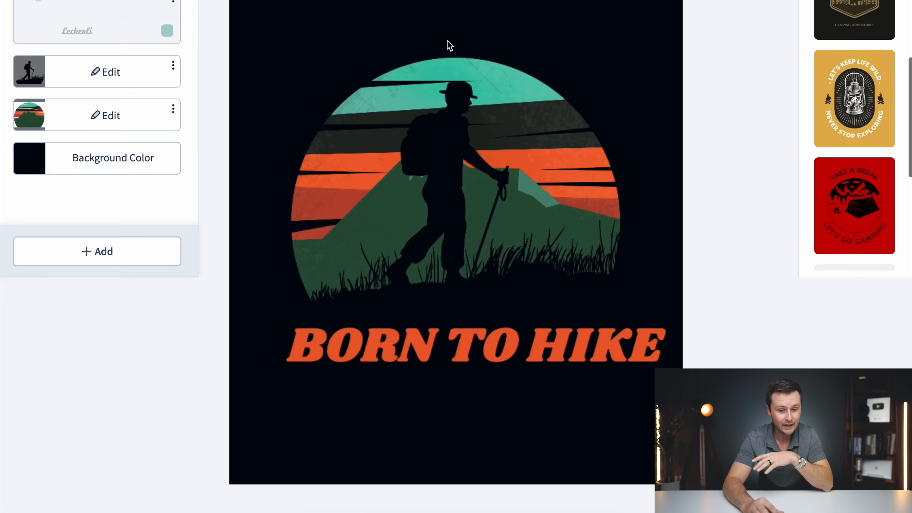
{"action": "scroll", "coordinate": [449, 46], "scroll_direction": "up", "scroll_amount": 3}
{"action": "left_click", "coordinate": [446, 20]}
{"action": "scroll", "coordinate": [447, 20], "scroll_direction": "down", "scroll_amount": 3}
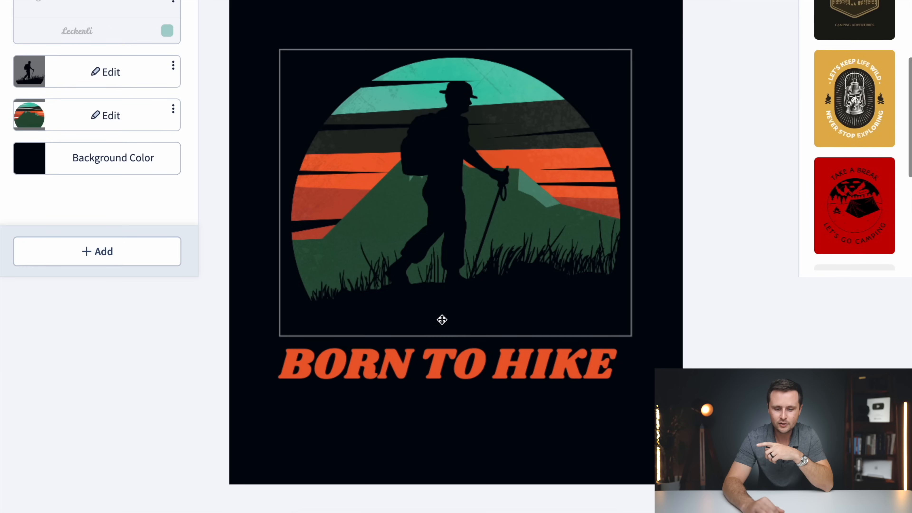
{"action": "scroll", "coordinate": [479, 360], "scroll_direction": "up", "scroll_amount": 4}
{"action": "left_click", "coordinate": [671, 69]}
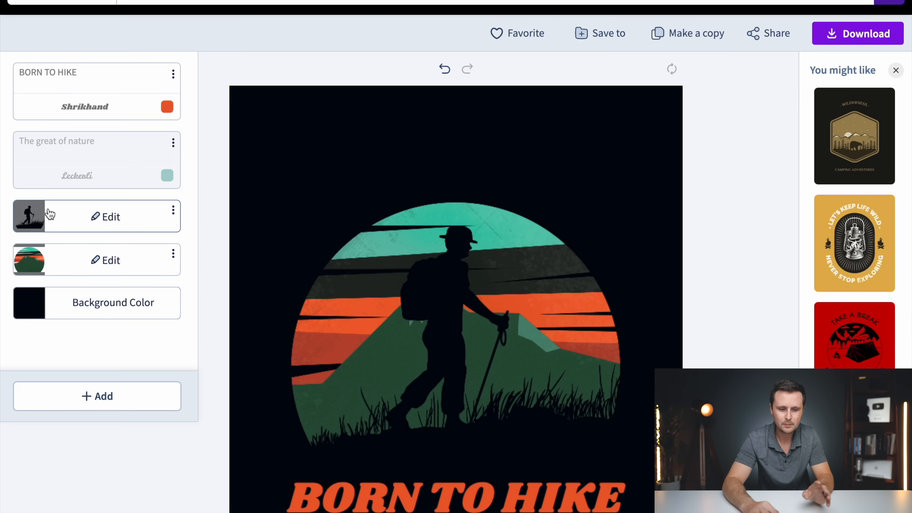
Try the hanging climber silhouette in place of the hiker, and settle on the howling wolf between two trees
{"action": "left_click", "coordinate": [103, 217]}
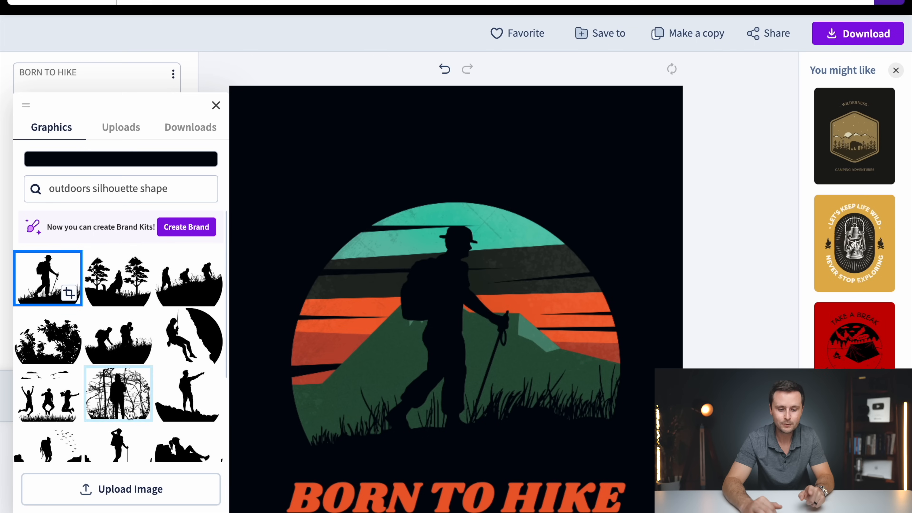
{"action": "scroll", "coordinate": [86, 298], "scroll_direction": "down", "scroll_amount": 5}
{"action": "scroll", "coordinate": [198, 319], "scroll_direction": "up", "scroll_amount": 4}
{"action": "left_click", "coordinate": [198, 319]}
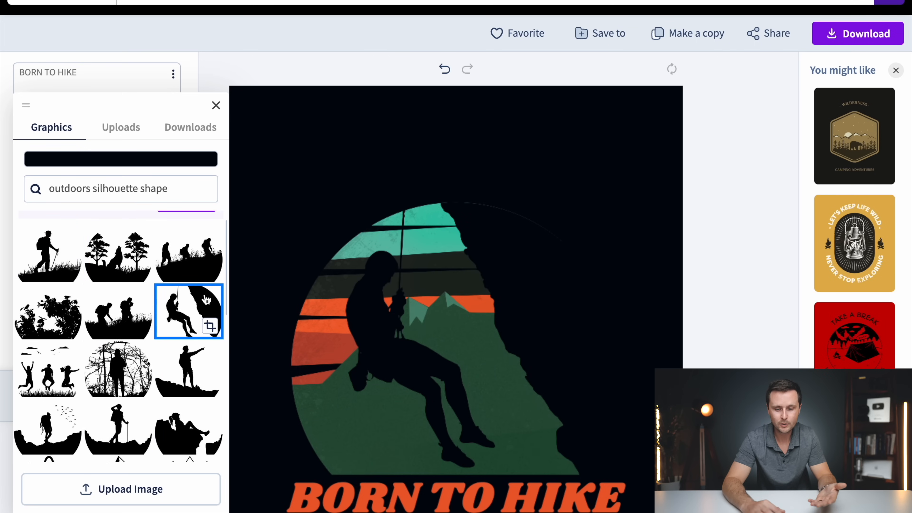
{"action": "scroll", "coordinate": [408, 233], "scroll_direction": "down", "scroll_amount": 3}
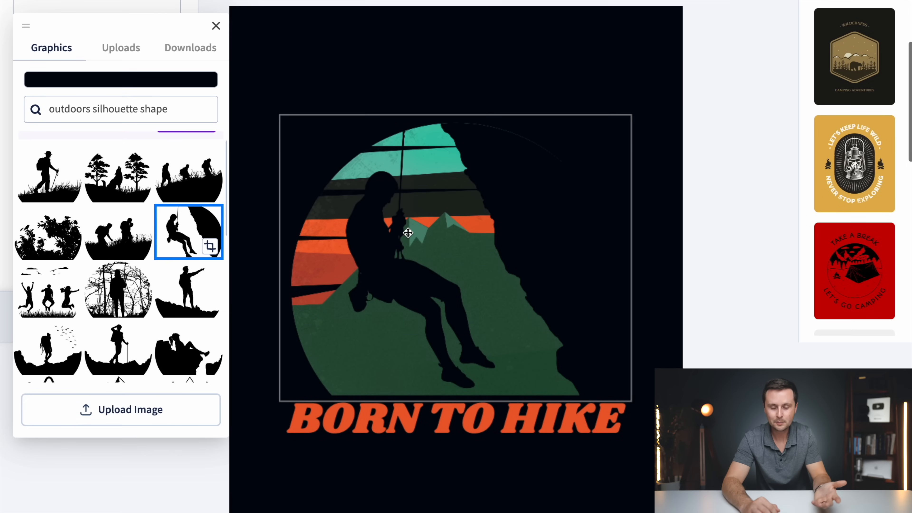
{"action": "left_click", "coordinate": [120, 189]}
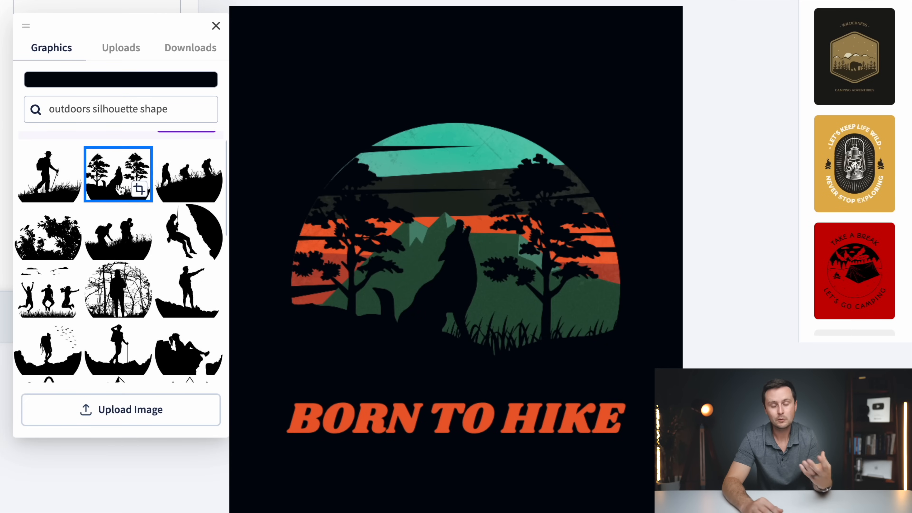
Switch back to the walking hiker silhouette and search the graphics library for "hiking"
{"action": "left_click", "coordinate": [60, 183]}
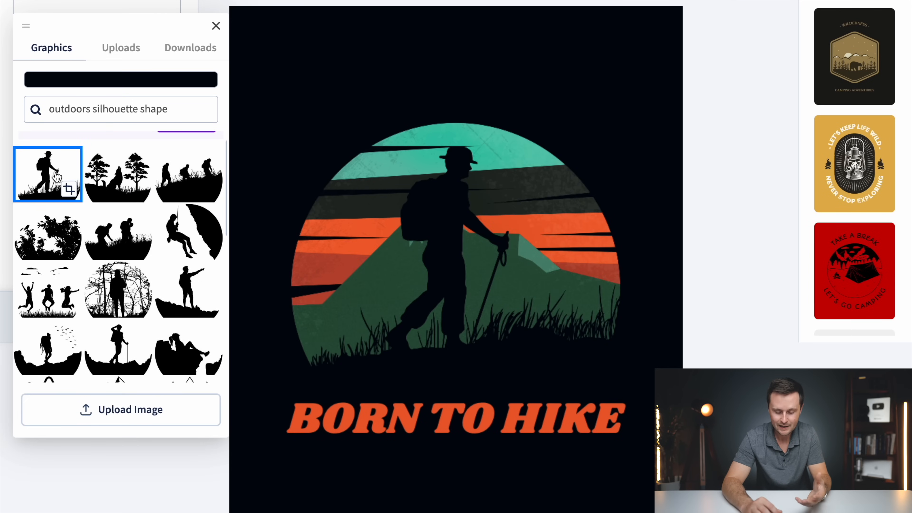
{"action": "scroll", "coordinate": [131, 373], "scroll_direction": "up", "scroll_amount": 3}
{"action": "scroll", "coordinate": [154, 307], "scroll_direction": "down", "scroll_amount": 10}
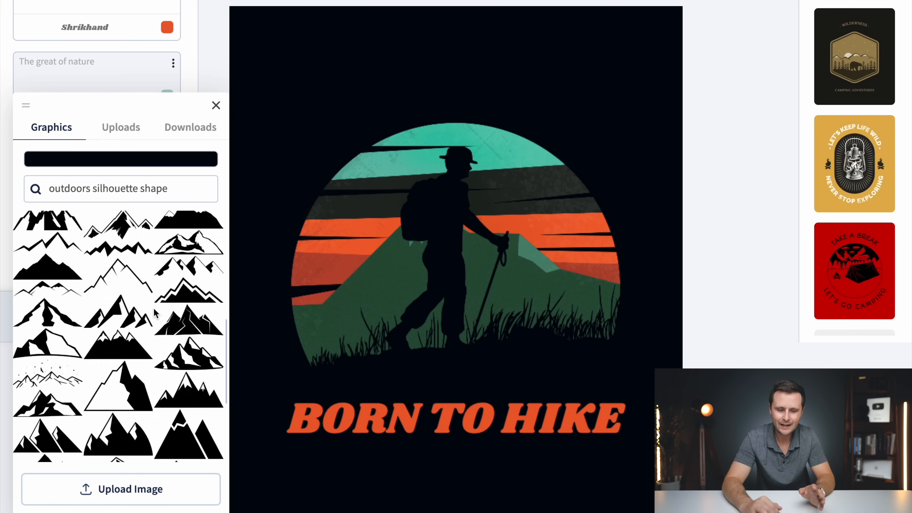
{"action": "scroll", "coordinate": [153, 307], "scroll_direction": "up", "scroll_amount": 10}
{"action": "left_click_drag", "start_coordinate": [187, 187], "coordinate": [45, 189]}
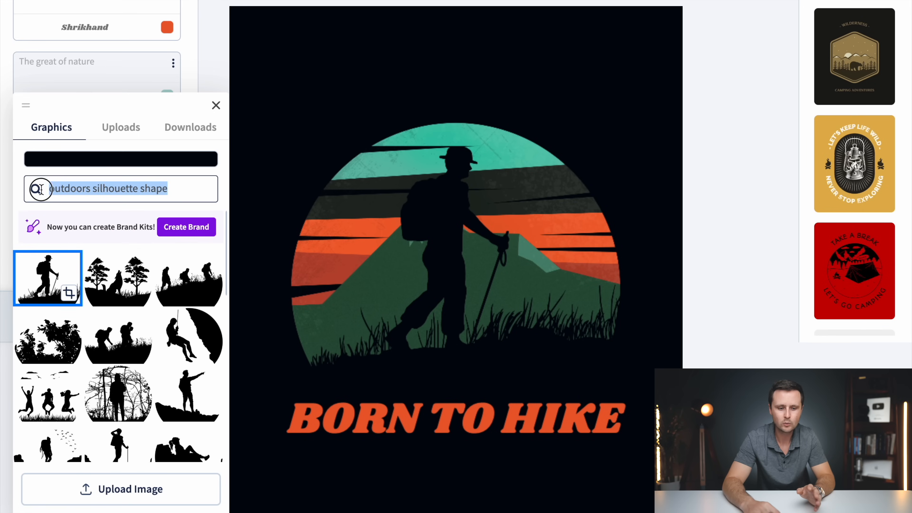
{"action": "type", "text": "hiking"}
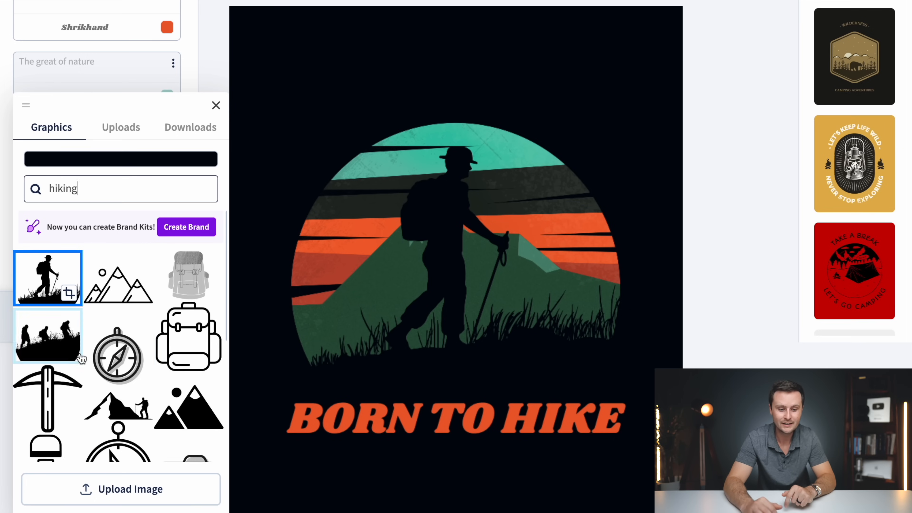
{"action": "left_click", "coordinate": [216, 106]}
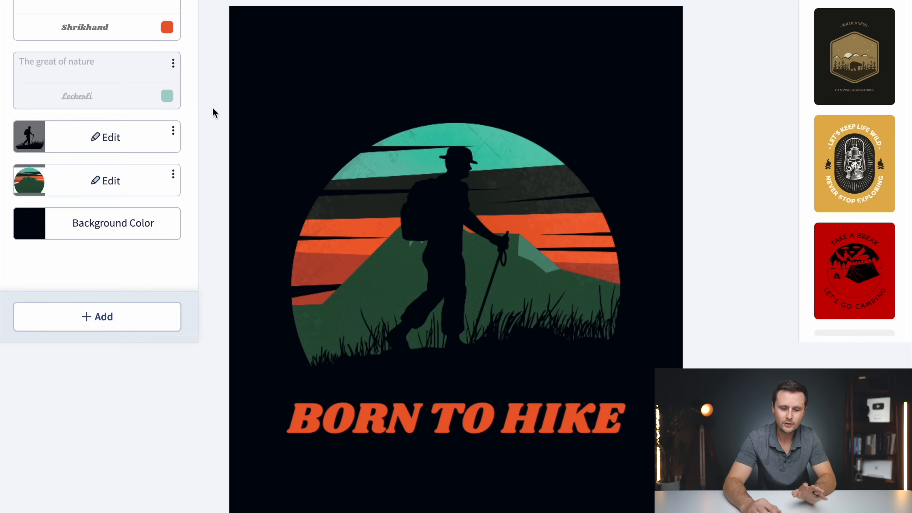
Check the alternative graphics offered for the vintage landscape backdrop, keeping the current one
{"action": "left_click", "coordinate": [99, 182]}
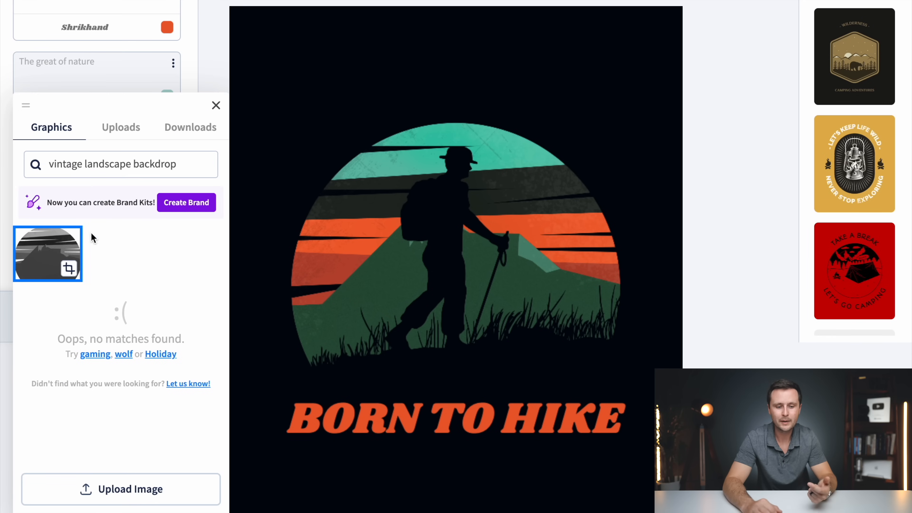
{"action": "left_click_drag", "start_coordinate": [182, 166], "coordinate": [28, 166]}
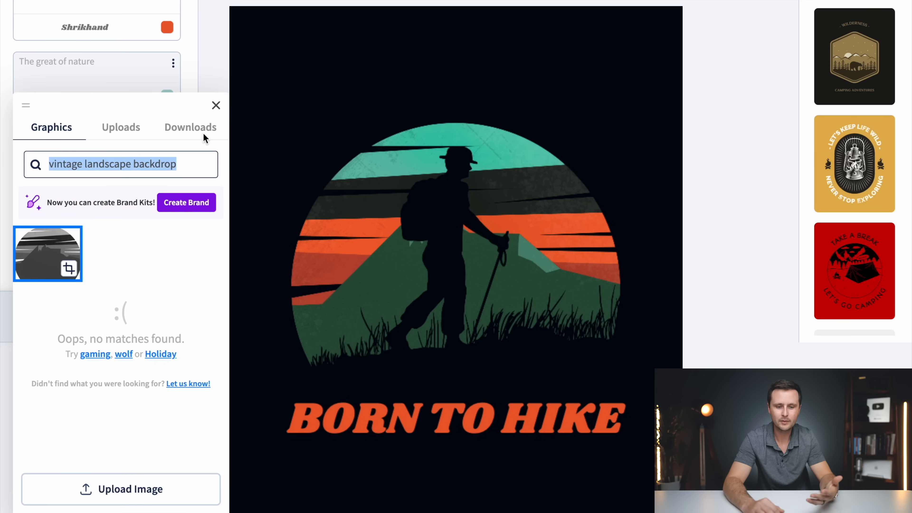
{"action": "left_click", "coordinate": [215, 105]}
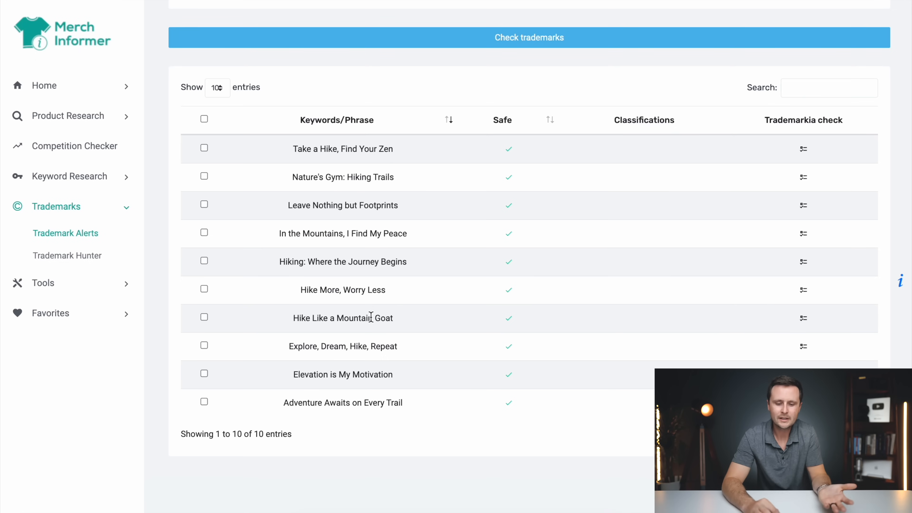
Take the slogan "Hike More, Worry Less" from the Merch Informer list, replace "BORN TO HIKE" with it and move it closer to the artwork
{"action": "left_click_drag", "start_coordinate": [397, 290], "coordinate": [306, 288]}
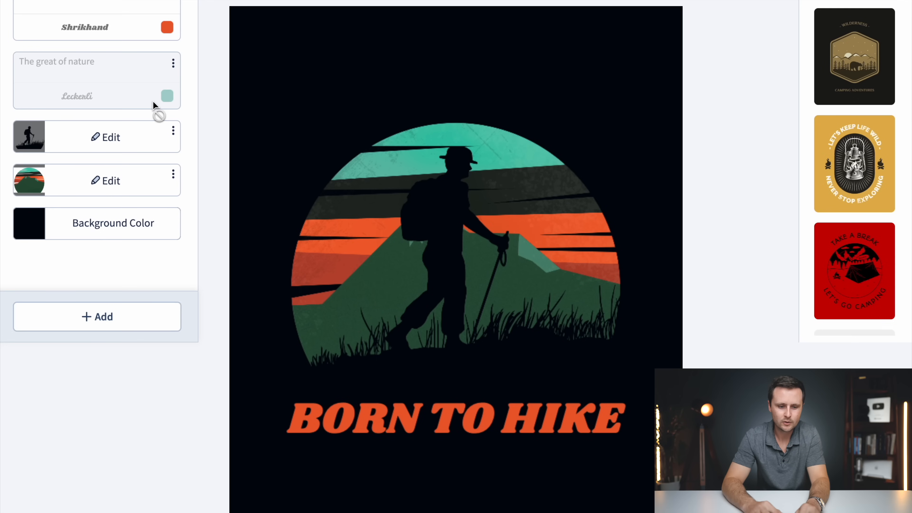
{"action": "scroll", "coordinate": [153, 105], "scroll_direction": "up", "scroll_amount": 3}
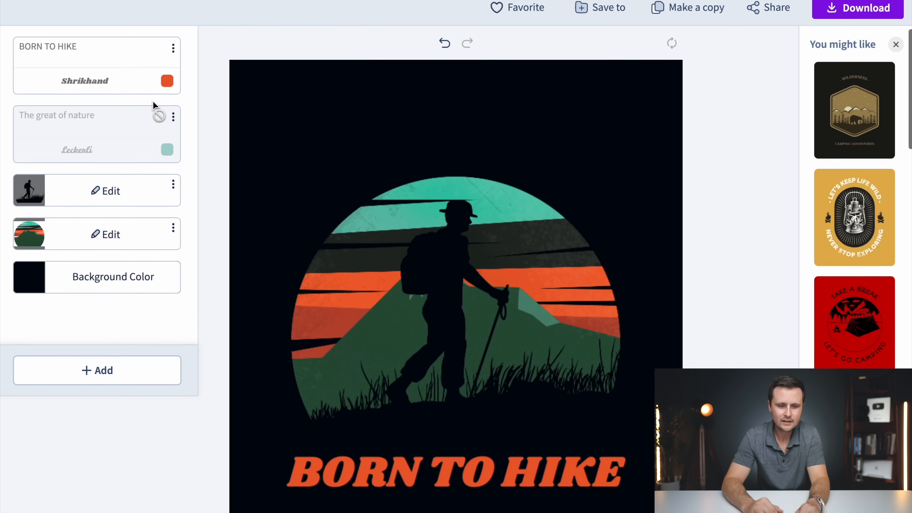
{"action": "triple_click", "coordinate": [85, 118]}
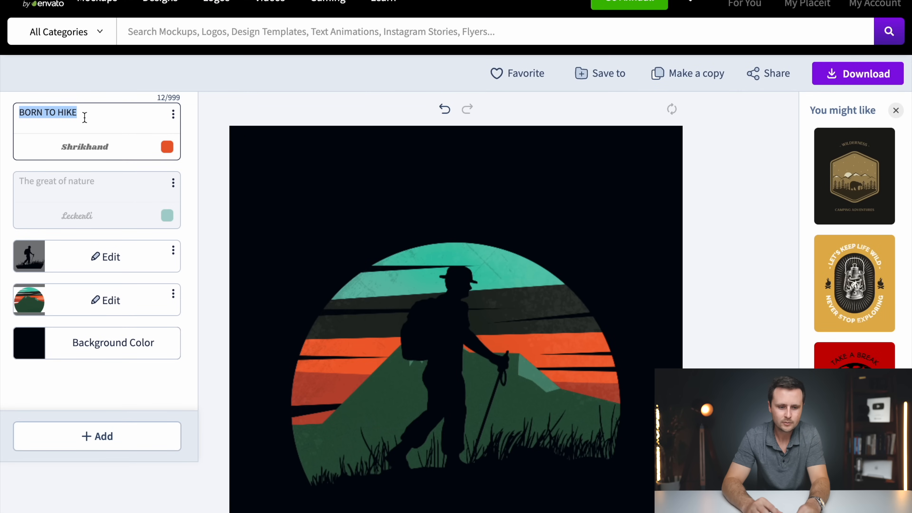
{"action": "type", "text": "Hike More, Worry Less"}
{"action": "scroll", "coordinate": [393, 330], "scroll_direction": "down", "scroll_amount": 5}
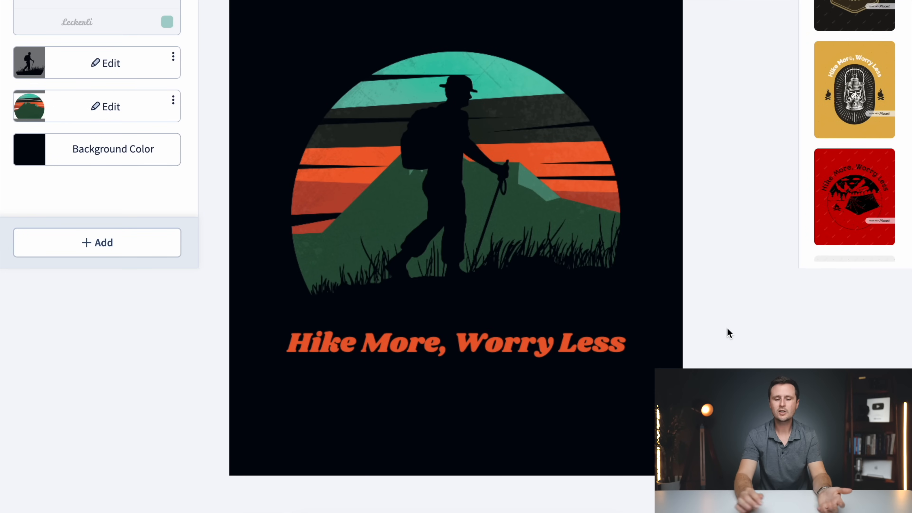
{"action": "scroll", "coordinate": [643, 408], "scroll_direction": "up", "scroll_amount": 2}
{"action": "left_click_drag", "start_coordinate": [427, 404], "coordinate": [430, 392]}
{"action": "left_click", "coordinate": [673, 320]}
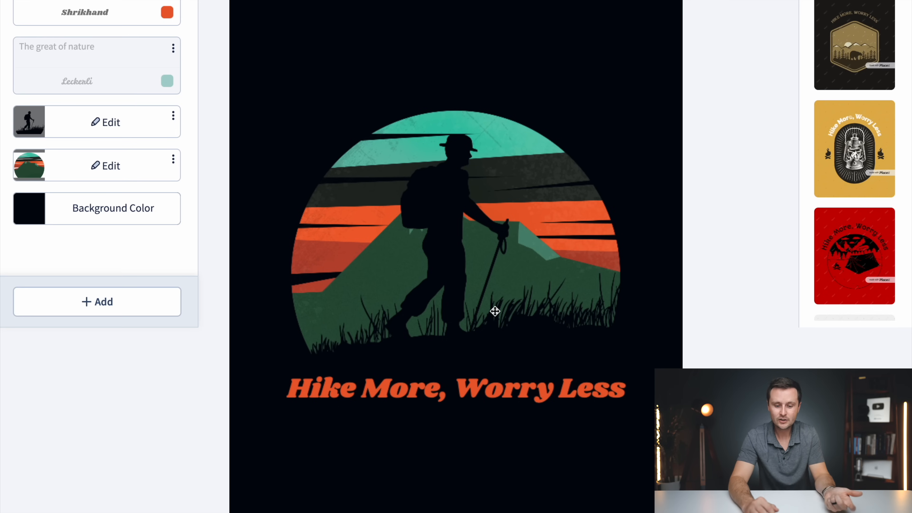
Enable the second text line and split the slogan into "Hike More" above and "Worry Less" below
{"action": "scroll", "coordinate": [431, 348], "scroll_direction": "up", "scroll_amount": 2}
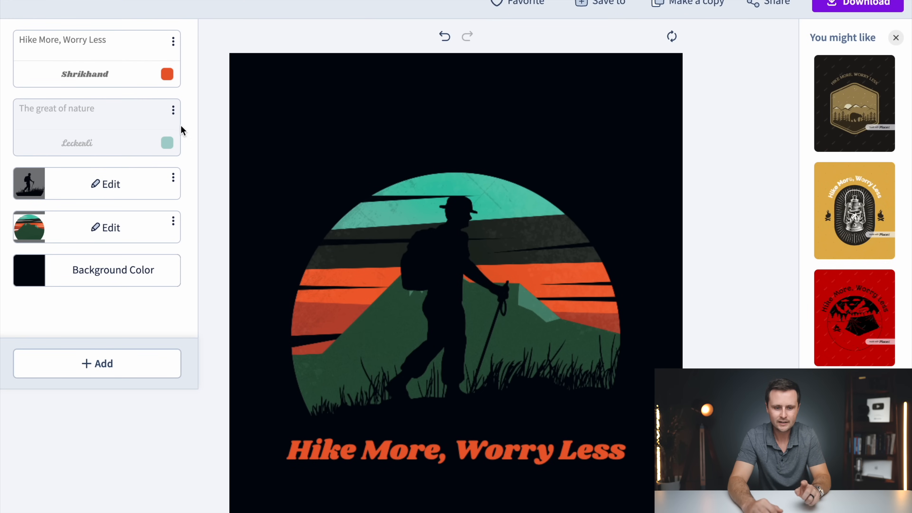
{"action": "left_click", "coordinate": [174, 109]}
{"action": "left_click", "coordinate": [219, 139]}
{"action": "scroll", "coordinate": [428, 268], "scroll_direction": "down", "scroll_amount": 2}
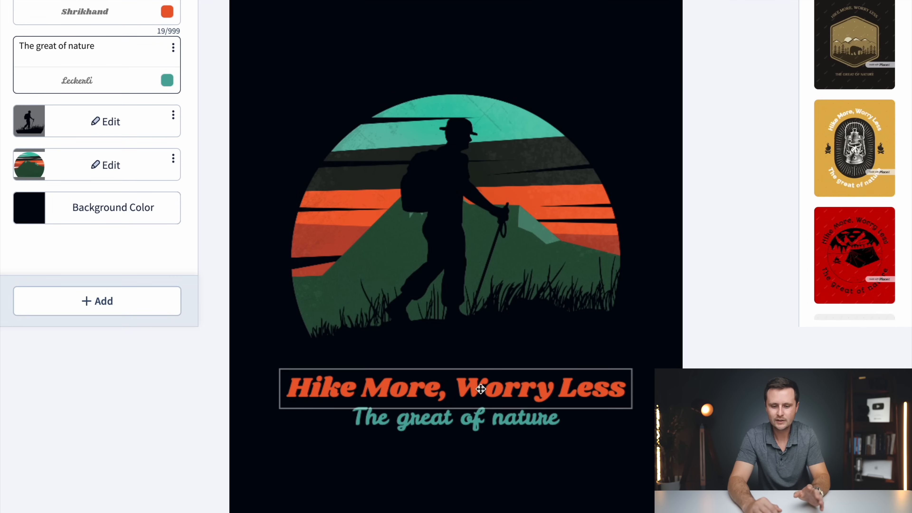
{"action": "scroll", "coordinate": [481, 388], "scroll_direction": "up", "scroll_amount": 2}
{"action": "left_click_drag", "start_coordinate": [120, 61], "coordinate": [59, 61]}
{"action": "key", "text": "BackSpace"}
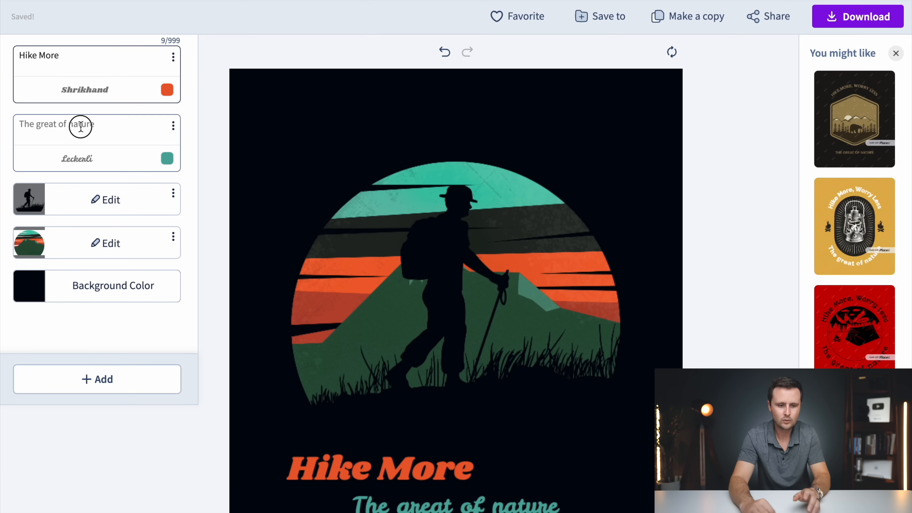
{"action": "left_click_drag", "start_coordinate": [102, 125], "coordinate": [8, 122]}
{"action": "type", "text": "Worry Less"}
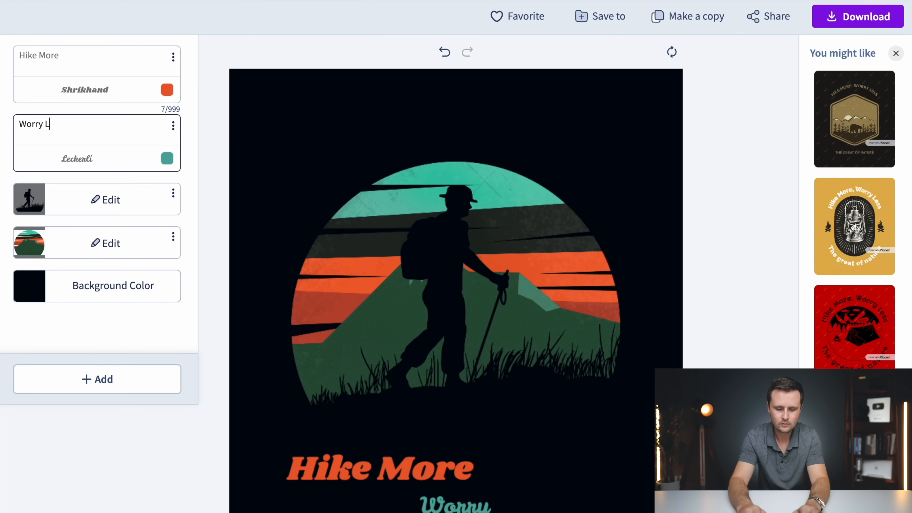
Center "Hike More" under the artwork, enlarge "Worry Less" to match its width, and move both lines up
{"action": "left_click_drag", "start_coordinate": [370, 467], "coordinate": [446, 467]}
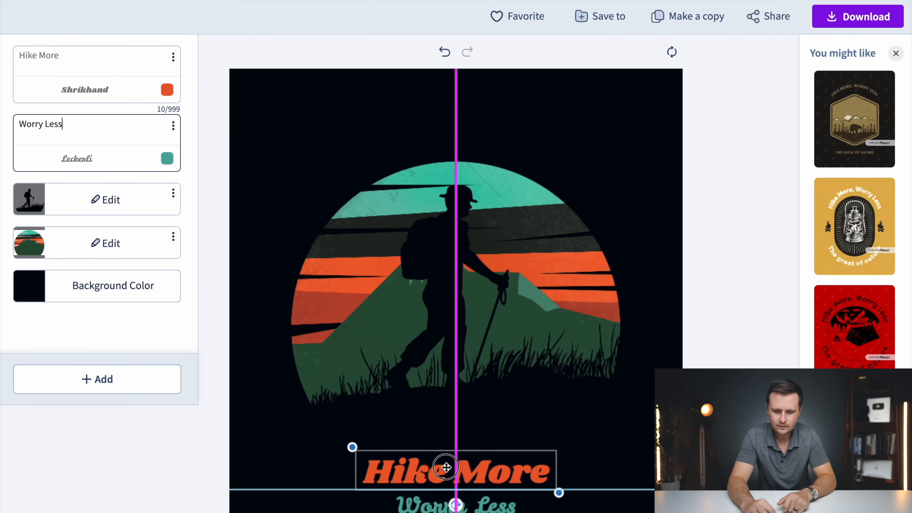
{"action": "scroll", "coordinate": [446, 467], "scroll_direction": "down", "scroll_amount": 2}
{"action": "left_click_drag", "start_coordinate": [525, 452], "coordinate": [464, 434]}
{"action": "left_click_drag", "start_coordinate": [456, 389], "coordinate": [457, 360]}
{"action": "left_click_drag", "start_coordinate": [445, 431], "coordinate": [444, 401]}
{"action": "scroll", "coordinate": [74, 85], "scroll_direction": "up", "scroll_amount": 2}
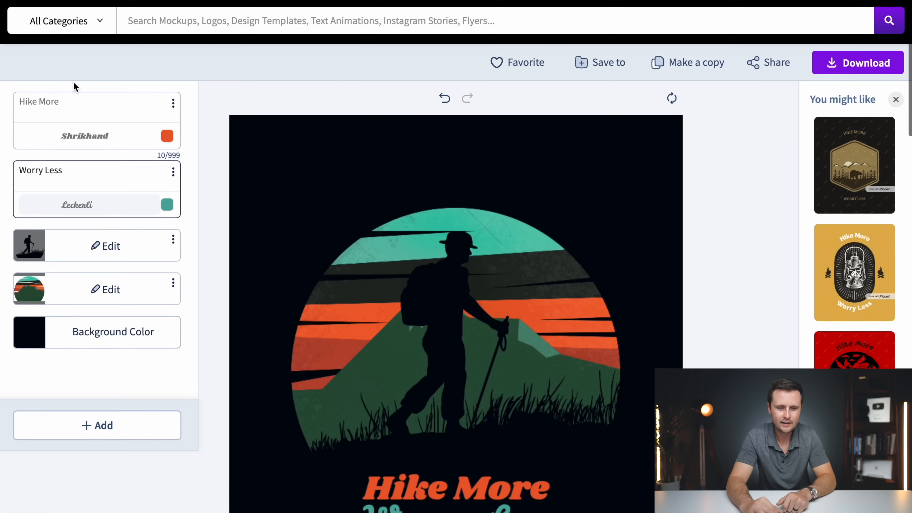
{"action": "scroll", "coordinate": [506, 401], "scroll_direction": "down", "scroll_amount": 1}
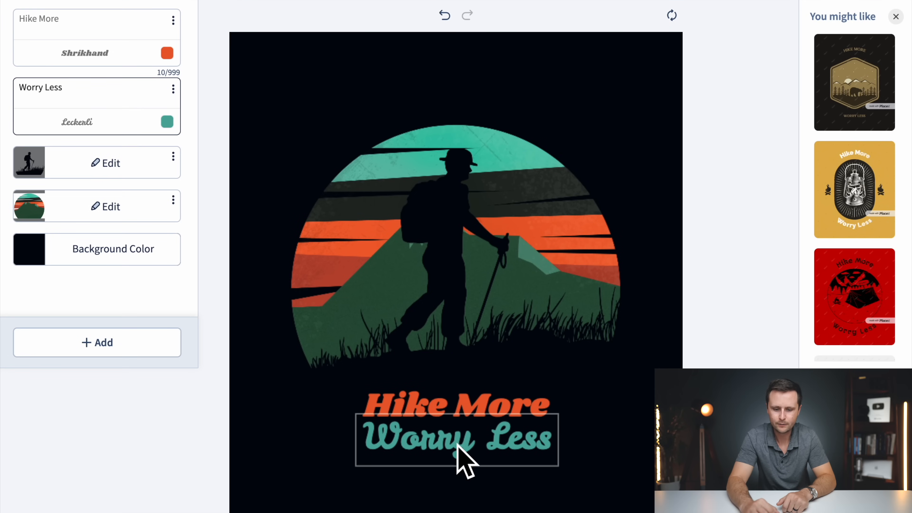
Change the font of the "Worry Less" text to Shrikhand
{"action": "scroll", "coordinate": [464, 460], "scroll_direction": "up", "scroll_amount": 2}
{"action": "left_click", "coordinate": [80, 193]}
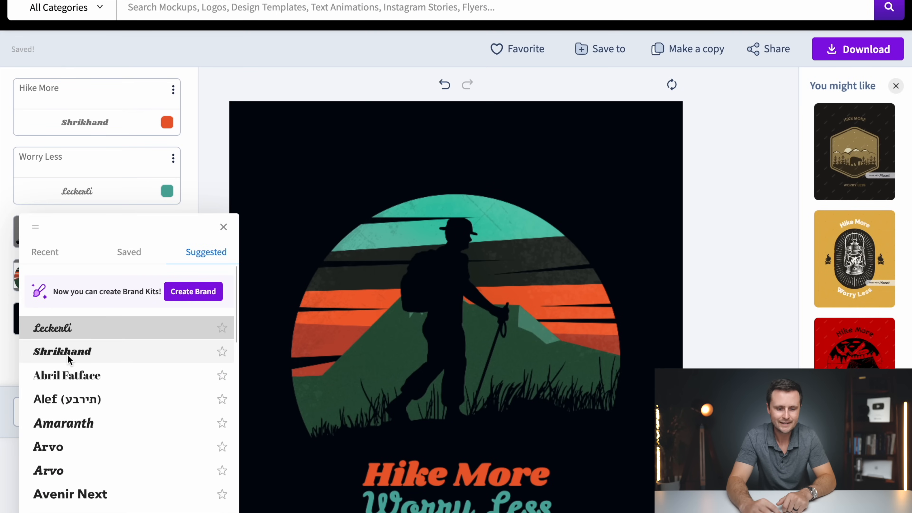
{"action": "scroll", "coordinate": [68, 355], "scroll_direction": "down", "scroll_amount": 10}
{"action": "scroll", "coordinate": [68, 355], "scroll_direction": "up", "scroll_amount": 10}
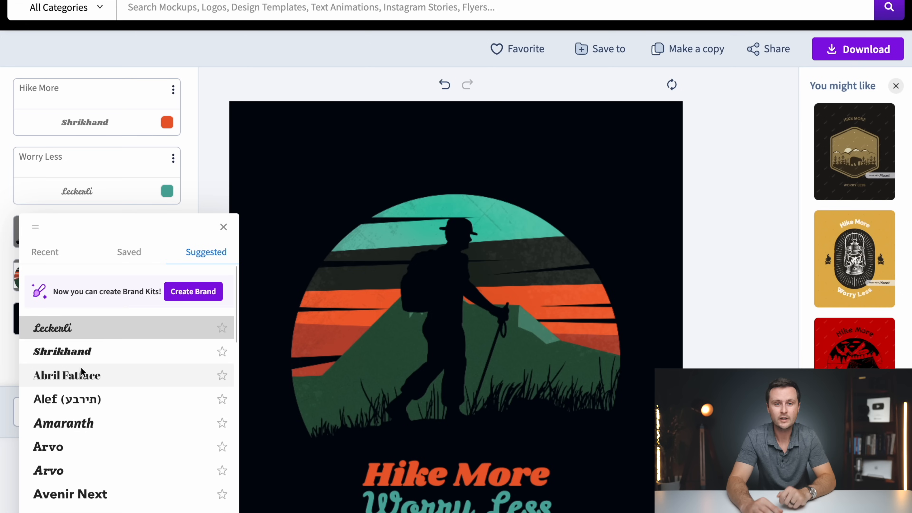
{"action": "left_click", "coordinate": [52, 351]}
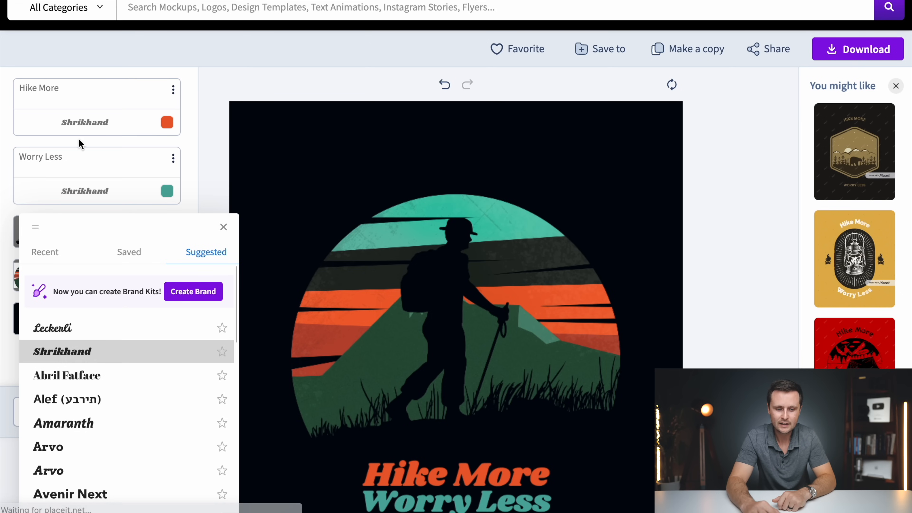
{"action": "left_click", "coordinate": [214, 172]}
Enlarge "Hike More" and reposition it centered between the artwork and "Worry Less"
{"action": "scroll", "coordinate": [555, 451], "scroll_direction": "down", "scroll_amount": 3}
{"action": "left_click", "coordinate": [449, 351]}
{"action": "left_click_drag", "start_coordinate": [557, 373], "coordinate": [628, 436]}
{"action": "left_click_drag", "start_coordinate": [495, 357], "coordinate": [456, 342]}
{"action": "left_click_drag", "start_coordinate": [434, 382], "coordinate": [431, 382]}
{"action": "left_click", "coordinate": [651, 366]}
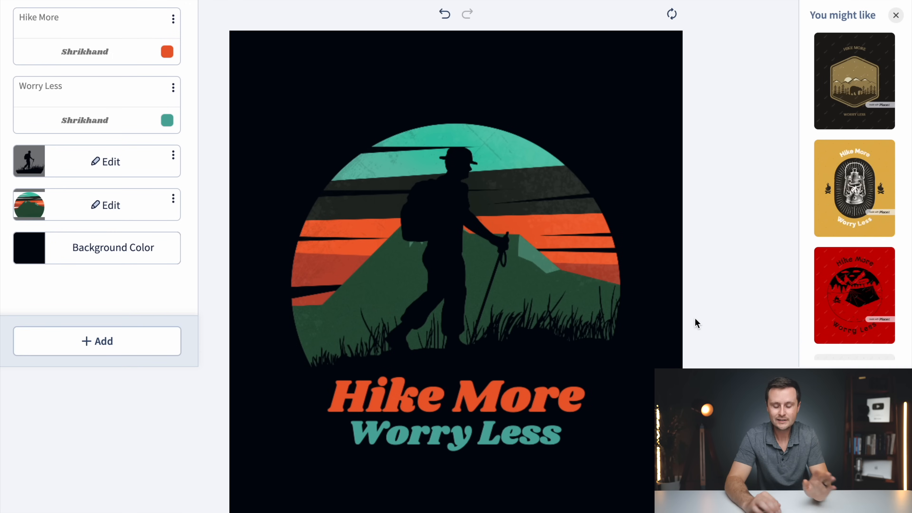
Set the design's background color to transparent
{"action": "scroll", "coordinate": [695, 318], "scroll_direction": "down", "scroll_amount": 2}
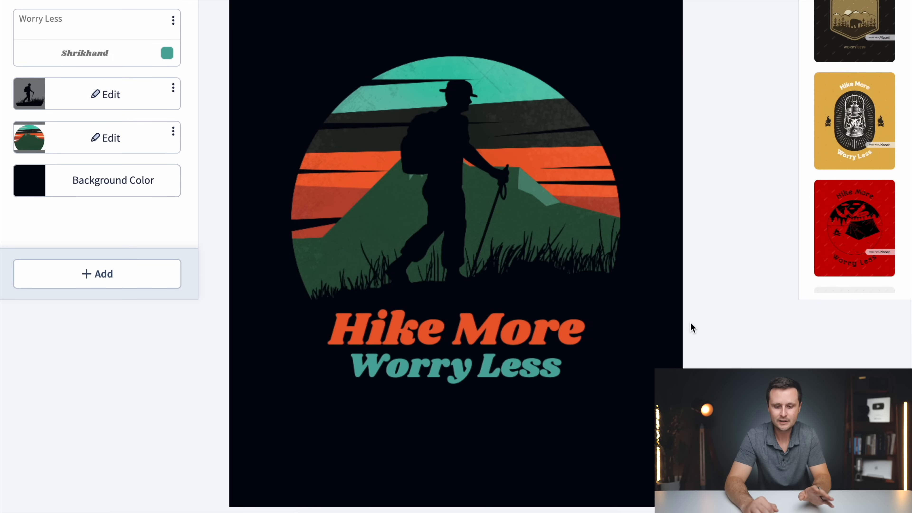
{"action": "scroll", "coordinate": [675, 366], "scroll_direction": "up", "scroll_amount": 5}
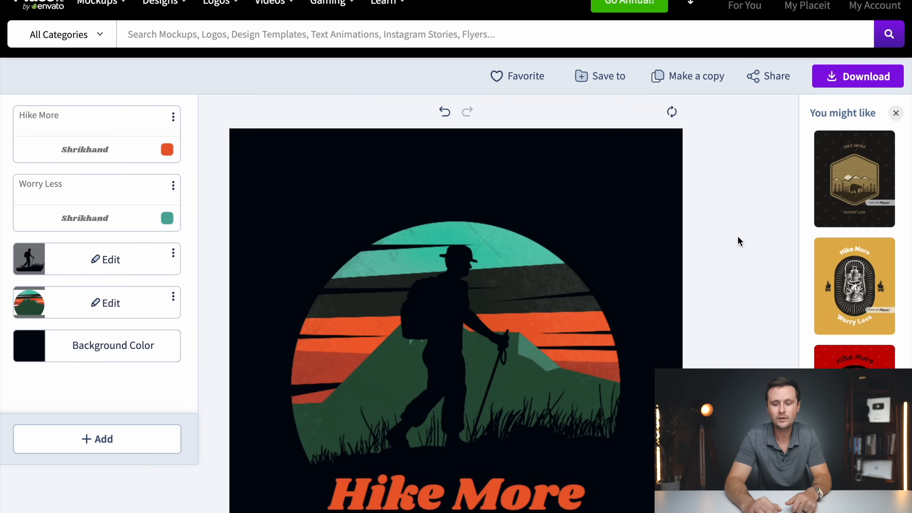
{"action": "scroll", "coordinate": [735, 229], "scroll_direction": "down", "scroll_amount": 2}
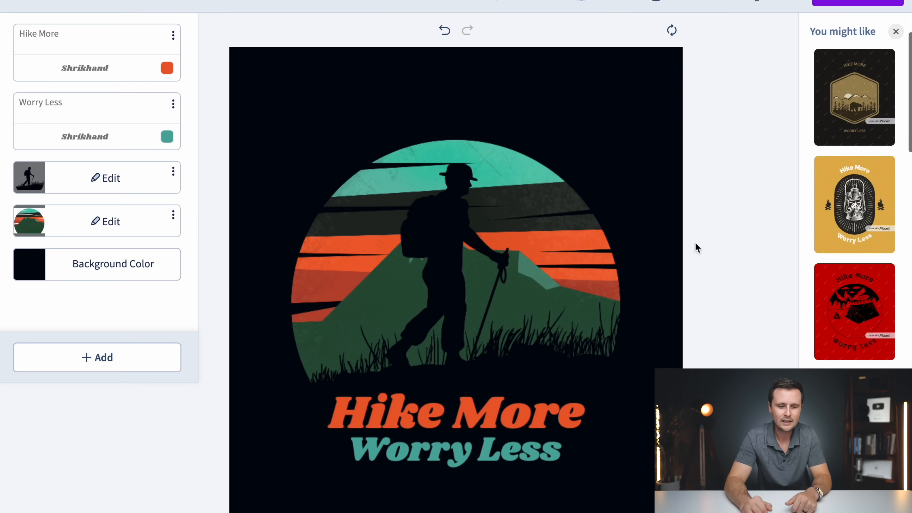
{"action": "left_click", "coordinate": [80, 279]}
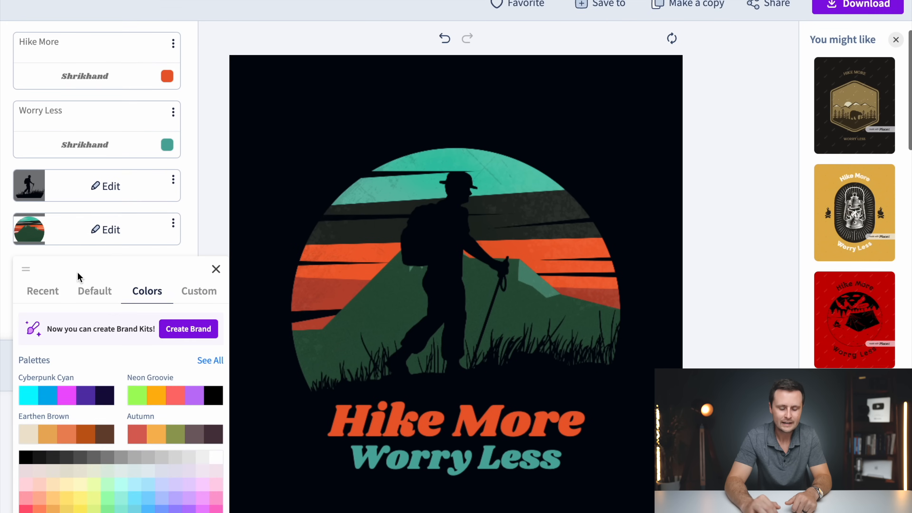
{"action": "scroll", "coordinate": [78, 273], "scroll_direction": "down", "scroll_amount": 3}
{"action": "scroll", "coordinate": [79, 278], "scroll_direction": "down", "scroll_amount": 2}
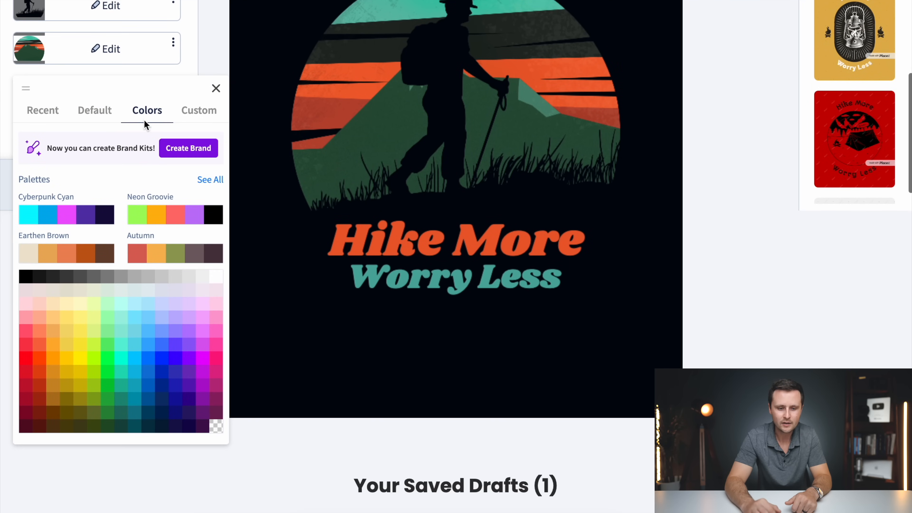
{"action": "left_click", "coordinate": [217, 428]}
{"action": "left_click", "coordinate": [639, 432]}
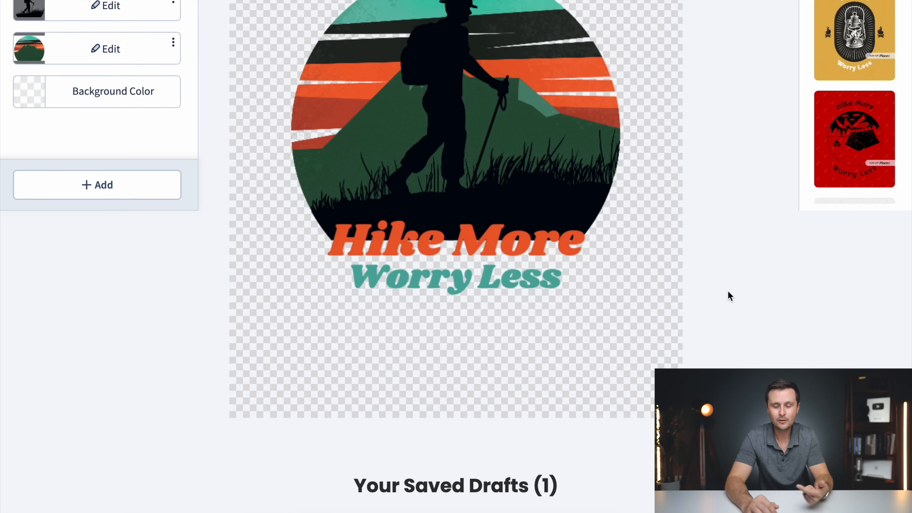
Look over the transparent design and download it
{"action": "scroll", "coordinate": [729, 298], "scroll_direction": "up", "scroll_amount": 2}
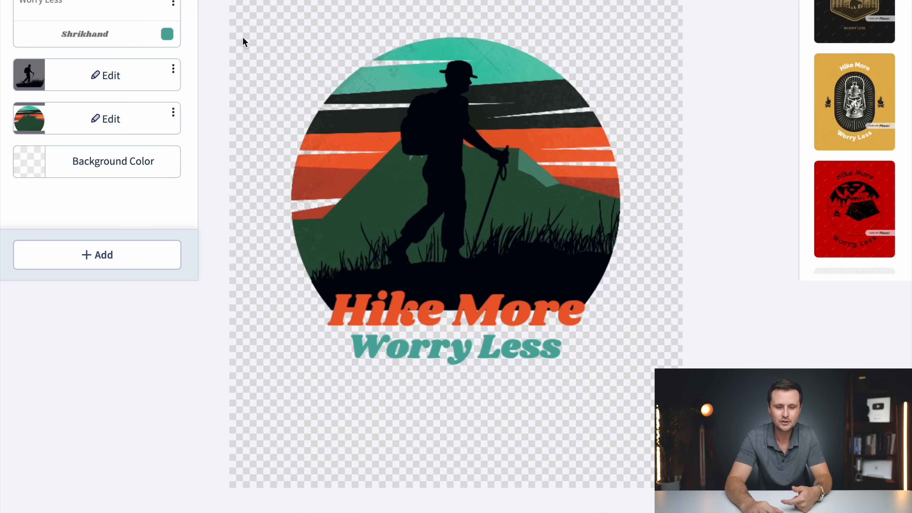
{"action": "scroll", "coordinate": [676, 302], "scroll_direction": "up", "scroll_amount": 3}
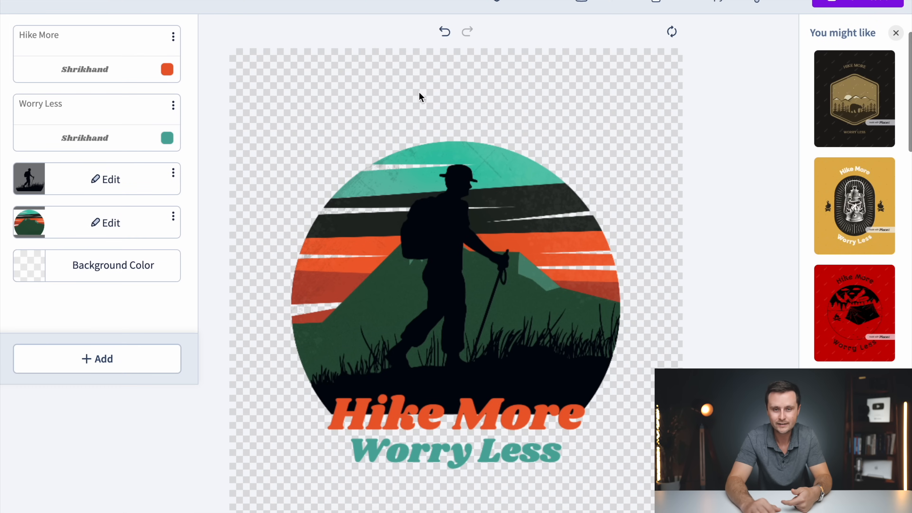
{"action": "scroll", "coordinate": [758, 350], "scroll_direction": "down", "scroll_amount": 2}
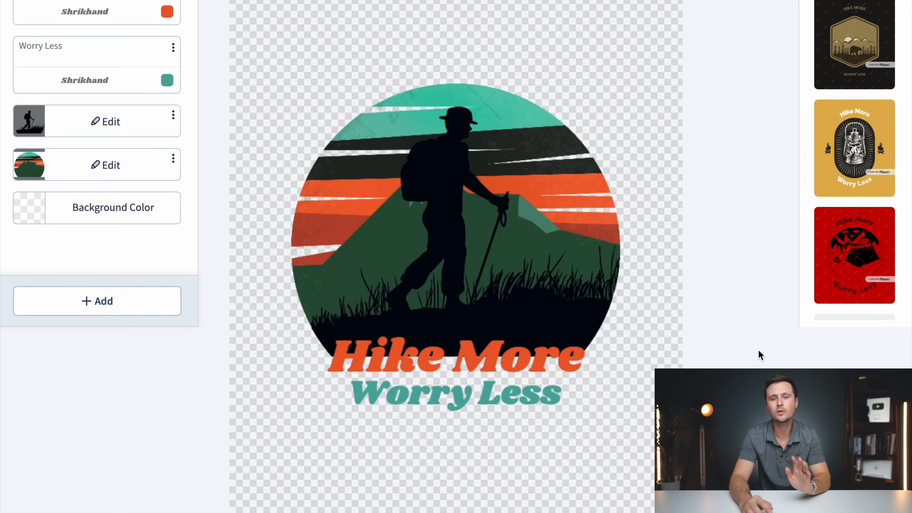
{"action": "scroll", "coordinate": [757, 267], "scroll_direction": "up", "scroll_amount": 4}
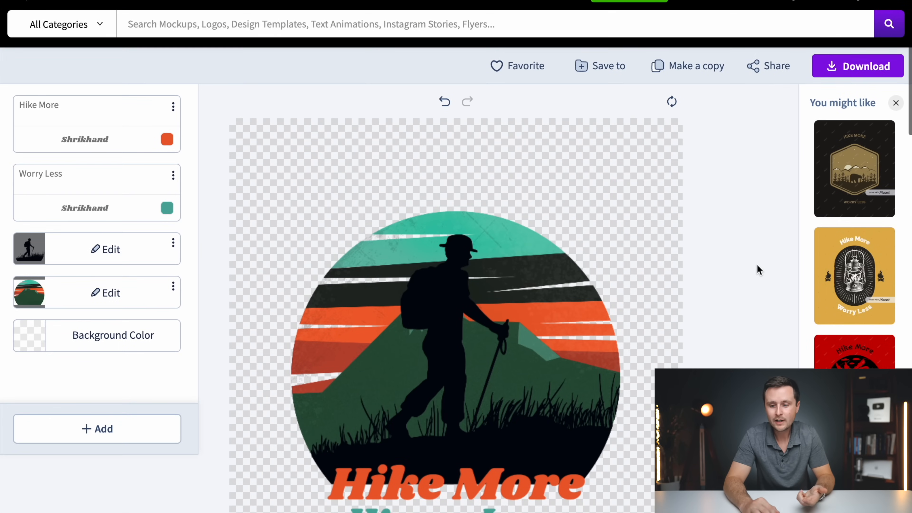
{"action": "left_click", "coordinate": [870, 72]}
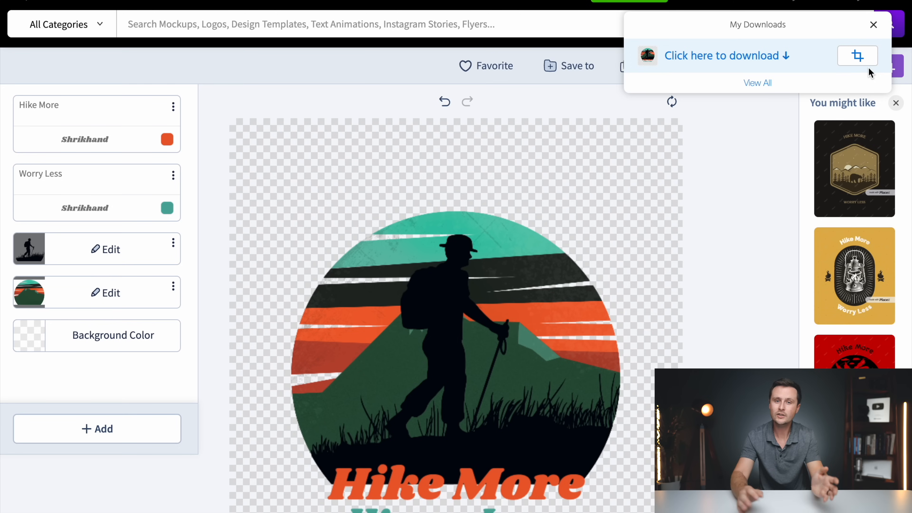
Save the generated design file and inspect its lettering and transparent background up close in Preview
{"action": "left_click", "coordinate": [713, 62]}
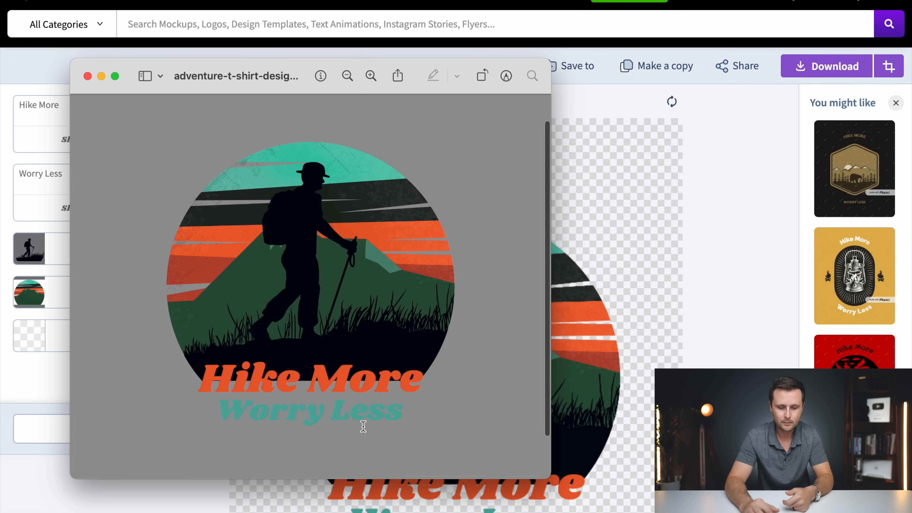
{"action": "scroll", "coordinate": [348, 421], "scroll_direction": "up", "scroll_amount": 10}
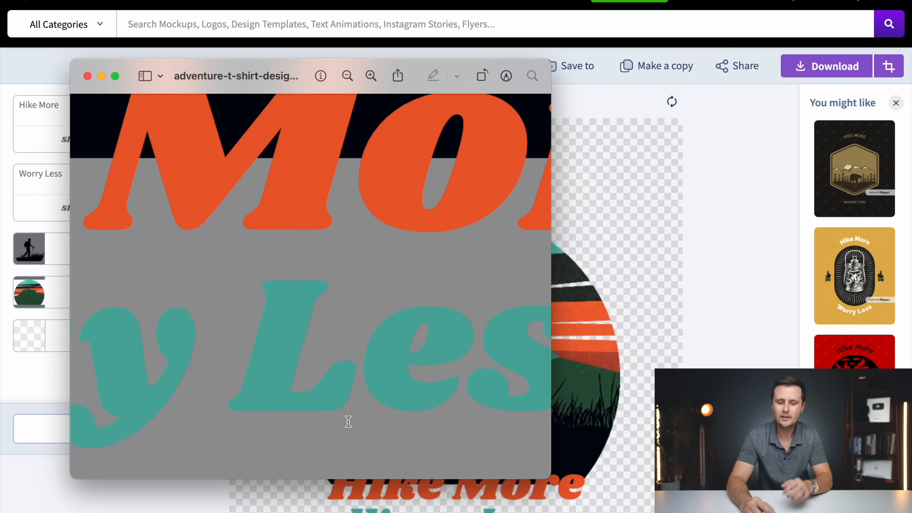
{"action": "scroll", "coordinate": [348, 421], "scroll_direction": "down", "scroll_amount": 10}
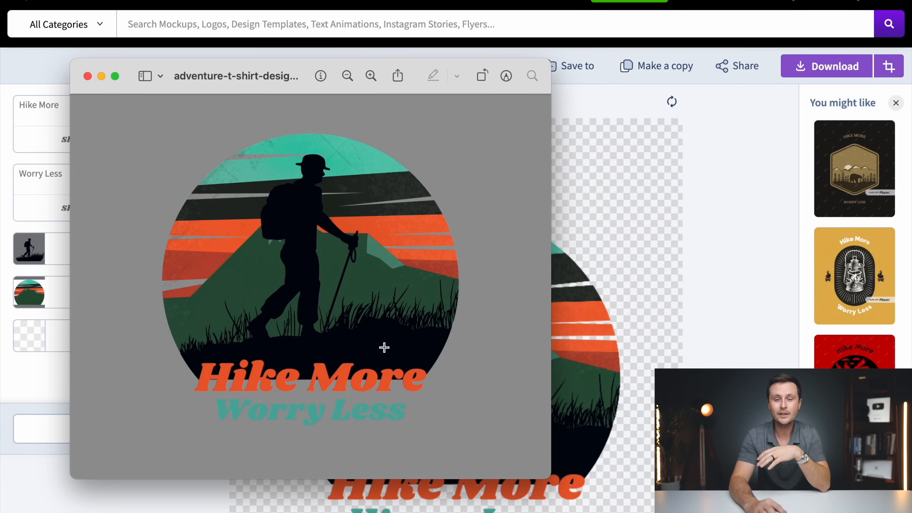
{"action": "left_click", "coordinate": [718, 318]}
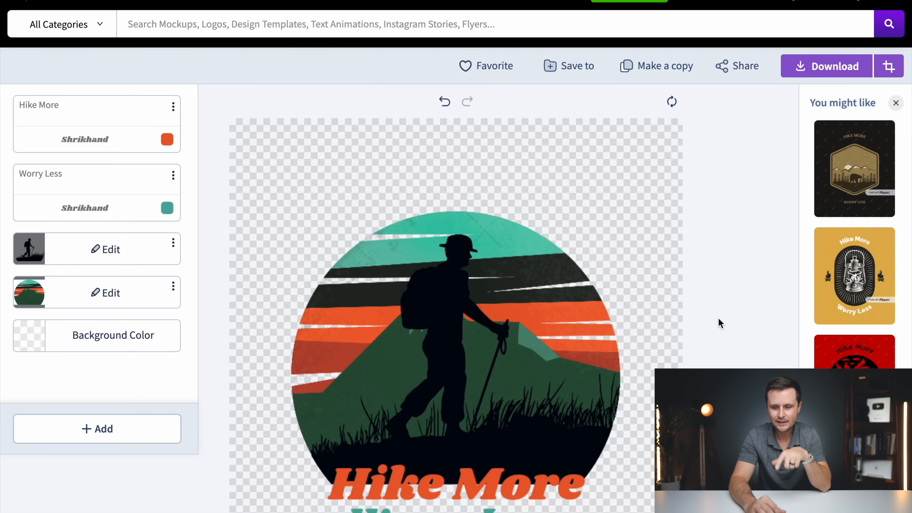
Open the suggested yellow lantern badge version of the slogan design and look over it and the other suggested templates
{"action": "scroll", "coordinate": [718, 318], "scroll_direction": "down", "scroll_amount": 2}
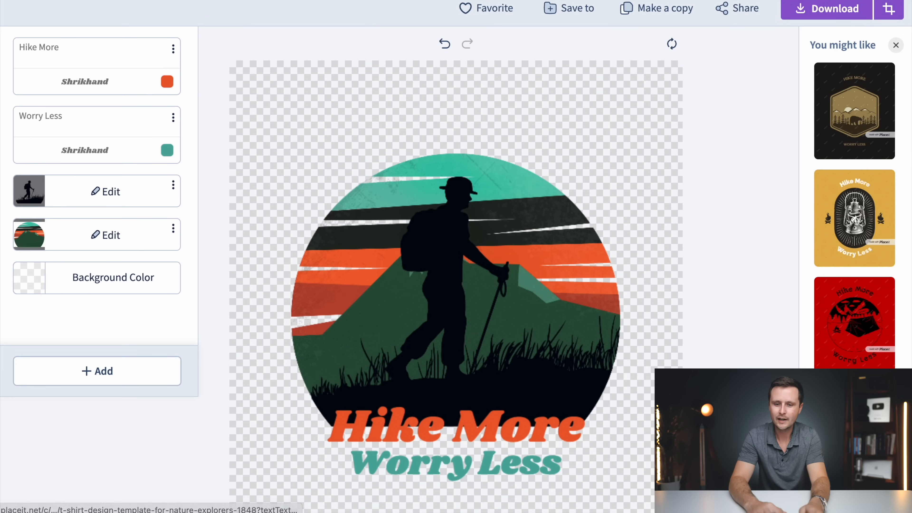
{"action": "left_click", "coordinate": [848, 216]}
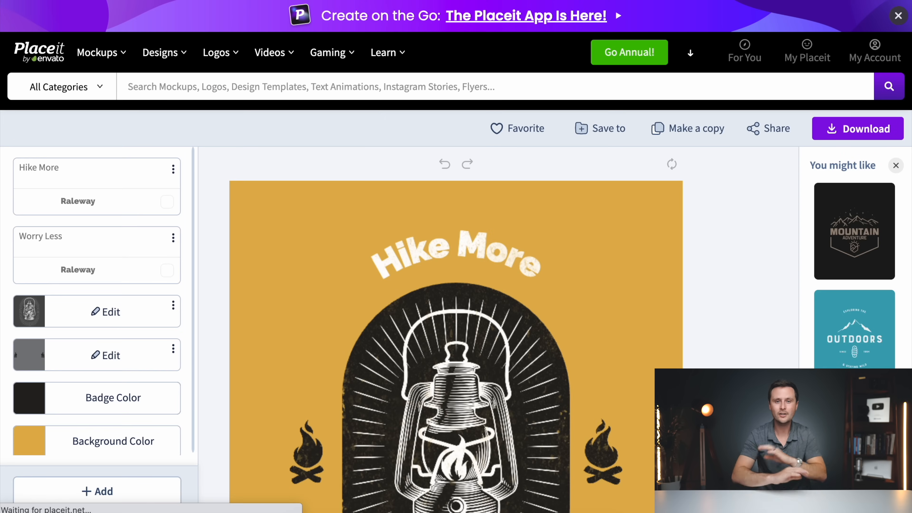
{"action": "scroll", "coordinate": [702, 355], "scroll_direction": "down", "scroll_amount": 5}
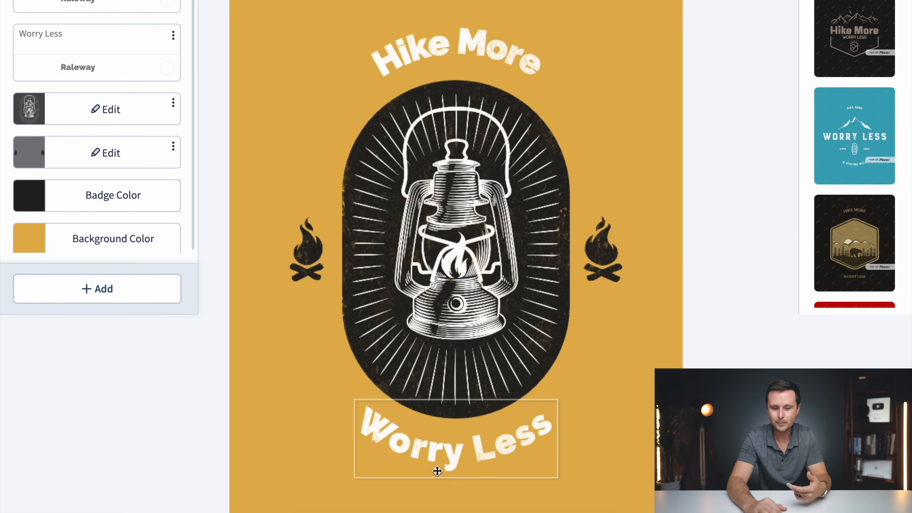
{"action": "left_click", "coordinate": [456, 54]}
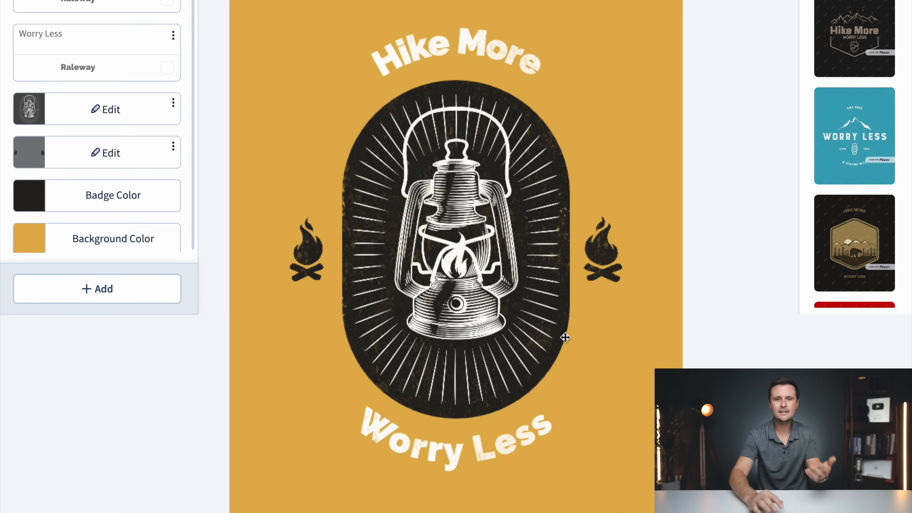
{"action": "scroll", "coordinate": [863, 268], "scroll_direction": "down", "scroll_amount": 8}
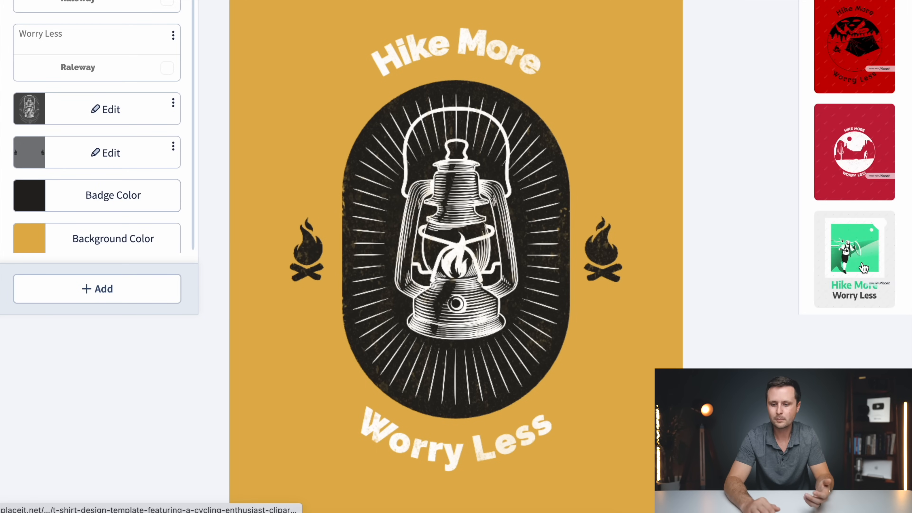
{"action": "scroll", "coordinate": [864, 268], "scroll_direction": "up", "scroll_amount": 8}
{"action": "scroll", "coordinate": [744, 288], "scroll_direction": "up", "scroll_amount": 2}
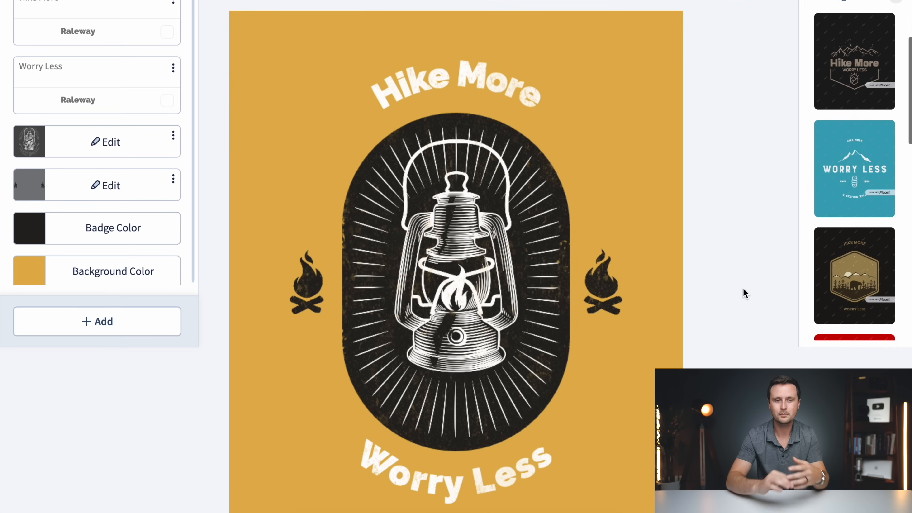